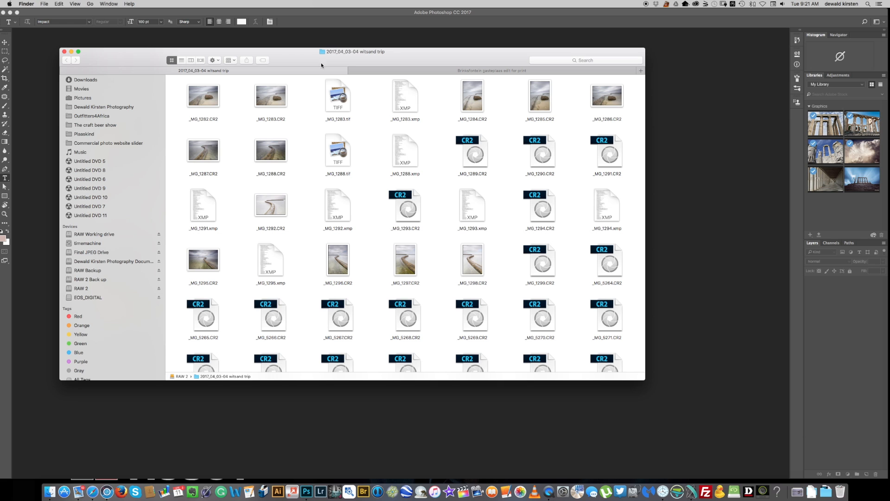
Preview _MG_1286.CR2 from the 2017_04_03-04 witsand trip folder and open it in Photoshop's Camera Raw.
{"action": "left_click_drag", "start_coordinate": [364, 62], "coordinate": [375, 59]}
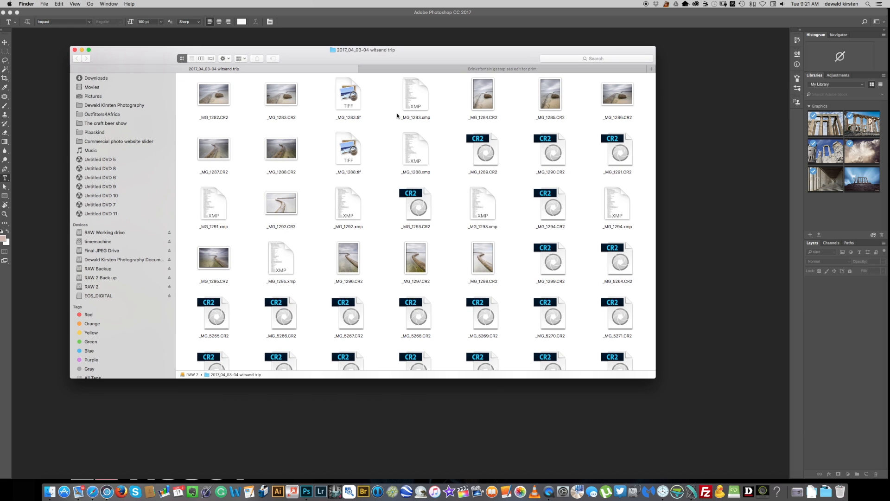
{"action": "scroll", "coordinate": [298, 123], "scroll_direction": "down", "scroll_amount": 2}
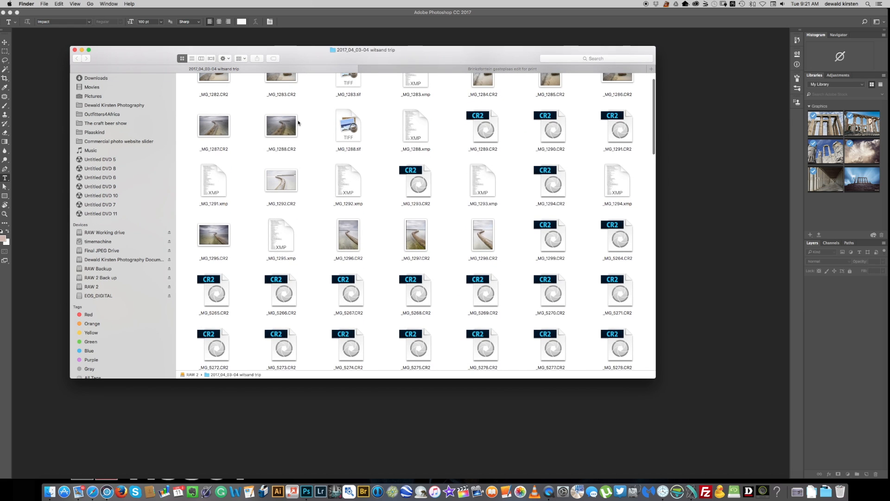
{"action": "scroll", "coordinate": [298, 122], "scroll_direction": "up", "scroll_amount": 2}
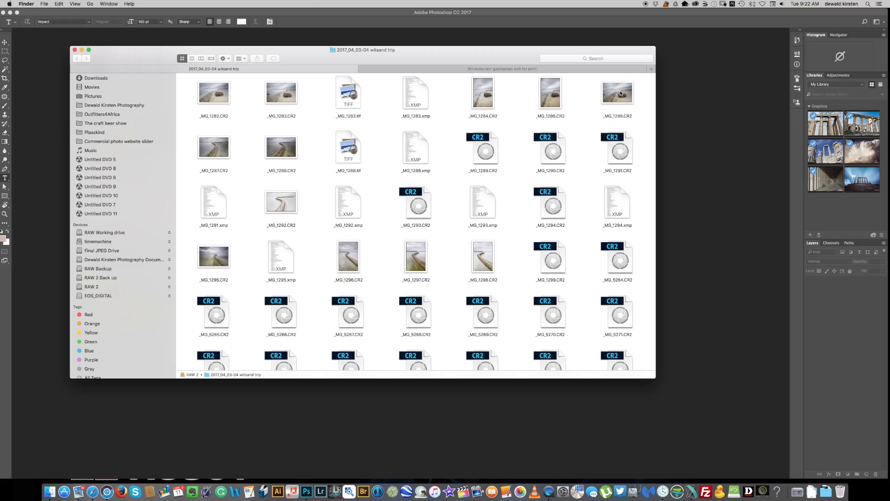
{"action": "left_click", "coordinate": [618, 102]}
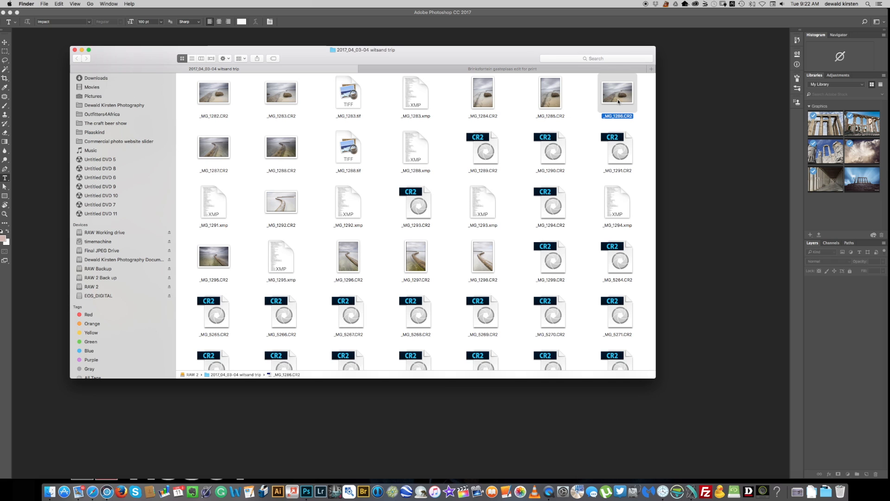
{"action": "key", "text": "space"}
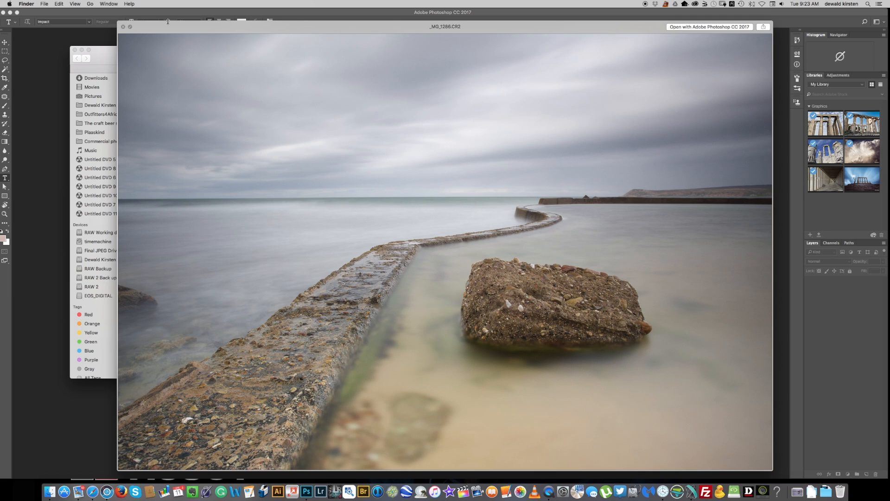
{"action": "left_click", "coordinate": [123, 27]}
{"action": "left_click_drag", "start_coordinate": [611, 96], "coordinate": [306, 490]}
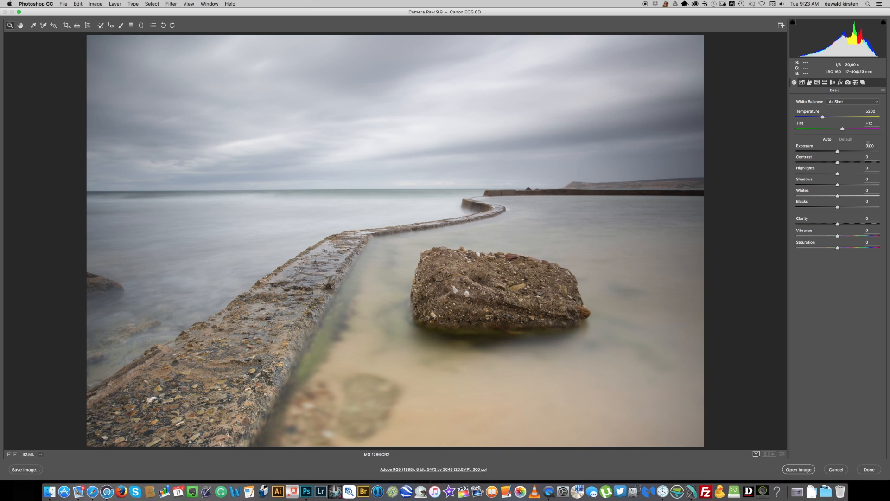
Set Contrast to +17, Highlights to -32, Shadows to -20 and Whites to +48 for the seascape.
{"action": "left_click_drag", "start_coordinate": [837, 163], "coordinate": [830, 186]}
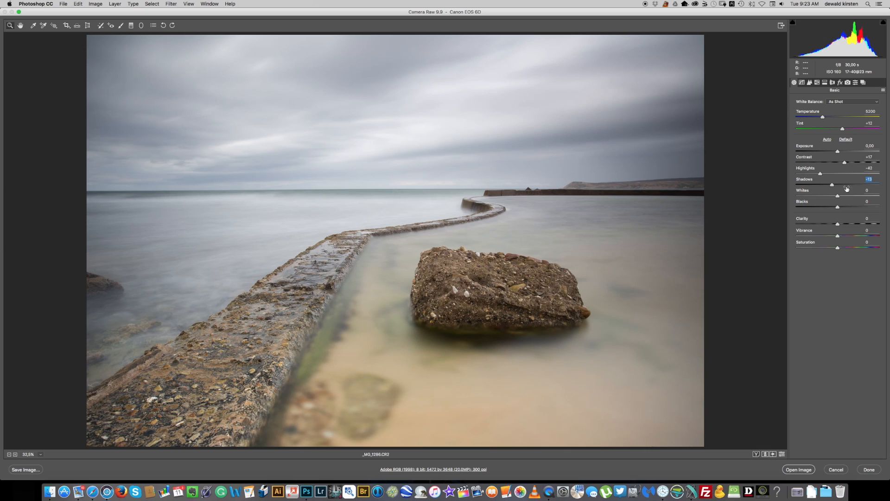
{"action": "left_click_drag", "start_coordinate": [839, 198], "coordinate": [847, 197]}
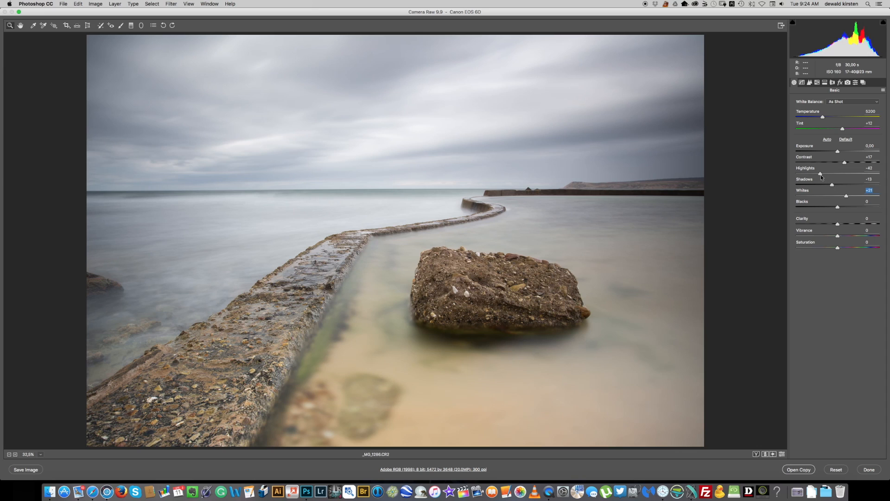
{"action": "key", "text": "alt"}
{"action": "left_click", "coordinate": [820, 174], "text": "alt"}
{"action": "left_click_drag", "start_coordinate": [820, 174], "coordinate": [857, 196]}
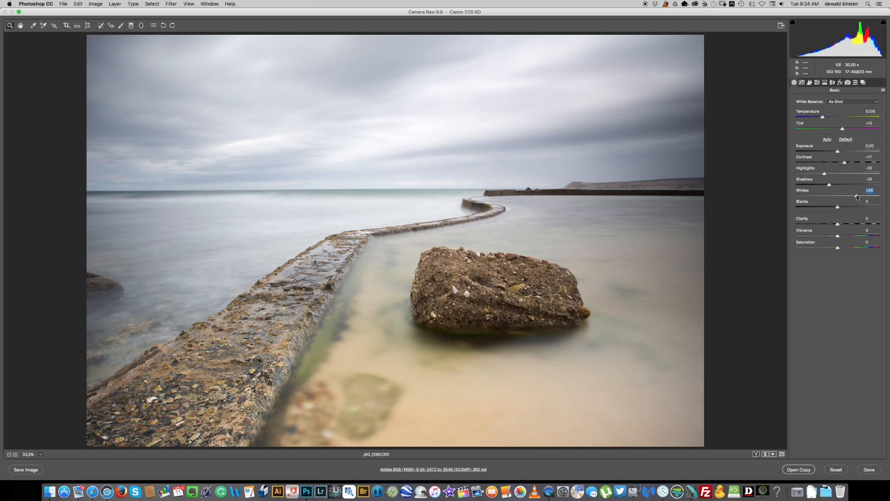
Set Clarity to +17 and Blacks to -11, using the clipping preview to judge the whites and blacks.
{"action": "left_click_drag", "start_coordinate": [837, 207], "coordinate": [831, 207]}
{"action": "left_click", "coordinate": [832, 208], "text": "alt"}
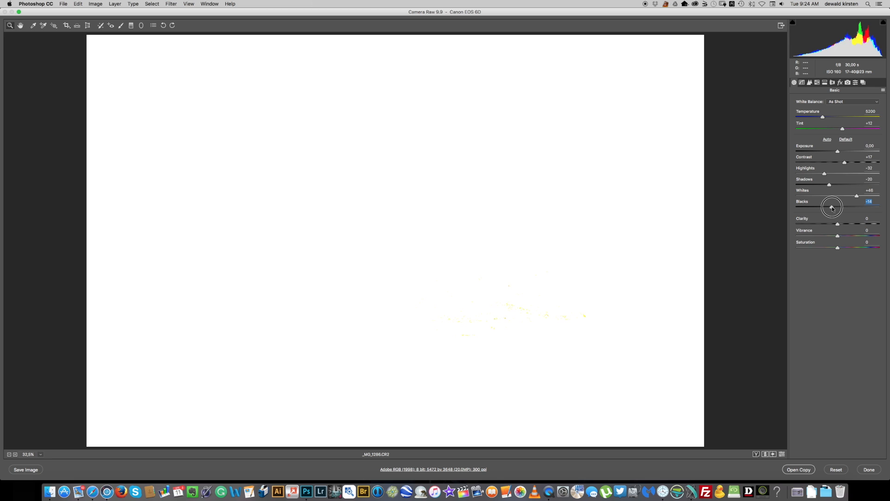
{"action": "left_click_drag", "start_coordinate": [832, 207], "coordinate": [832, 208]}
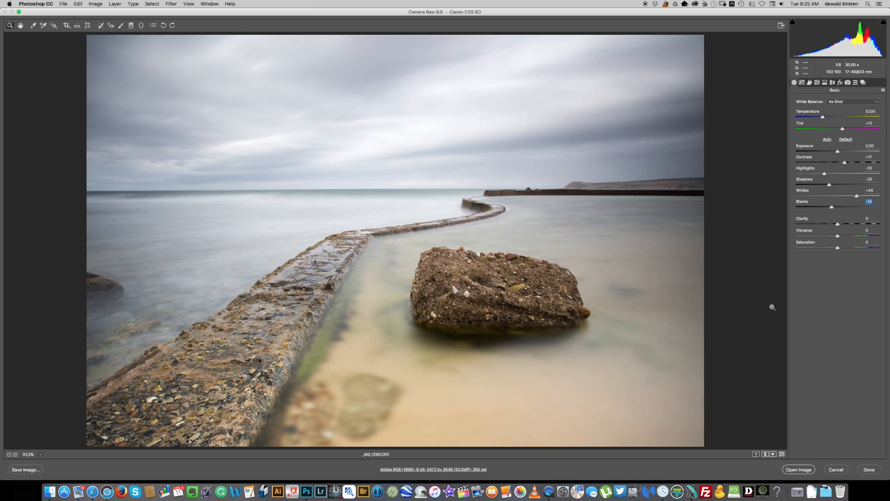
{"action": "left_click_drag", "start_coordinate": [841, 224], "coordinate": [846, 223]}
{"action": "key", "text": "alt"}
{"action": "left_click_drag", "start_coordinate": [857, 196], "coordinate": [833, 209]}
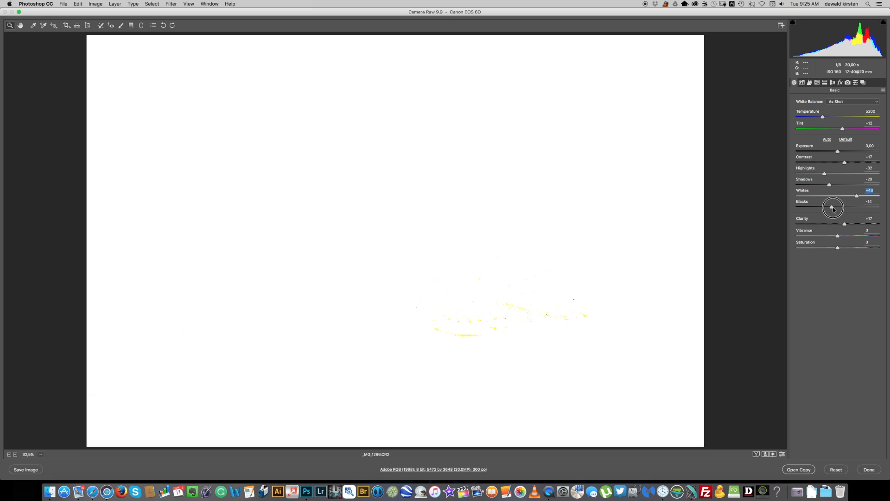
{"action": "left_click_drag", "start_coordinate": [833, 209], "coordinate": [834, 209]}
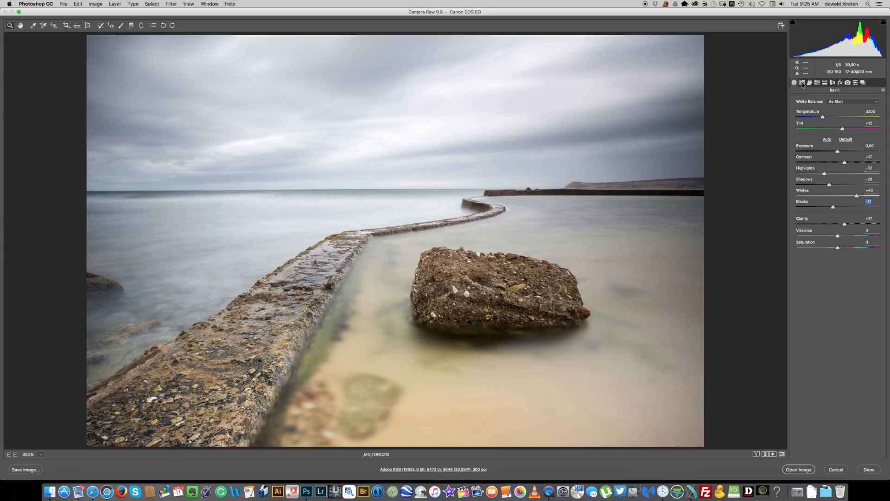
Try small parametric Tone Curve adjustments to Highlights, Lights and Darks, and reset all three to 0.
{"action": "left_click", "coordinate": [802, 83]}
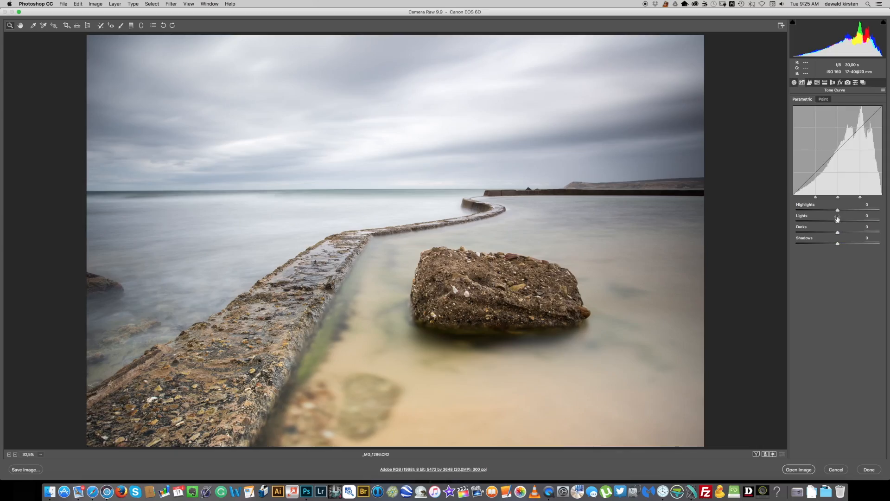
{"action": "left_click_drag", "start_coordinate": [838, 210], "coordinate": [840, 210]}
{"action": "left_click_drag", "start_coordinate": [837, 222], "coordinate": [835, 233]}
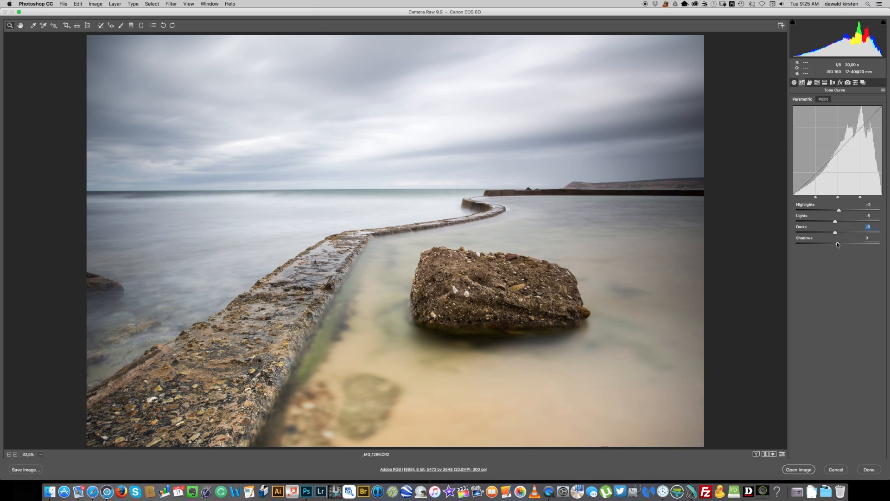
{"action": "double_click", "coordinate": [839, 211]}
{"action": "double_click", "coordinate": [835, 220]}
{"action": "double_click", "coordinate": [835, 232]}
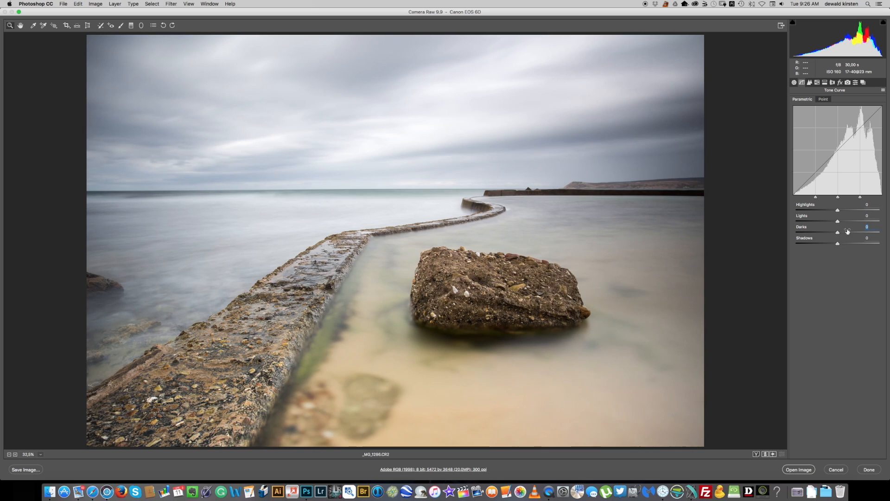
Set the sharpening Amount to 62 and its Masking to 84, using the mask preview to limit sharpening to edges.
{"action": "left_click", "coordinate": [810, 82]}
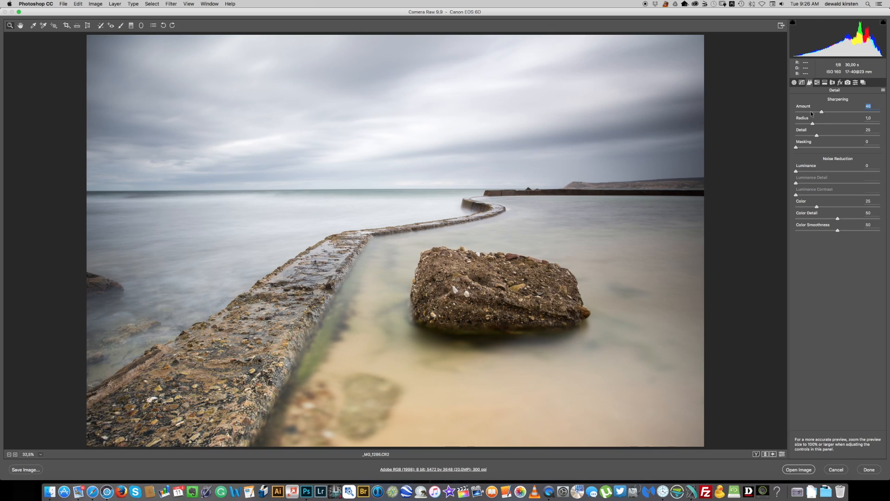
{"action": "key", "text": "alt"}
{"action": "mouse_move", "coordinate": [821, 113]}
{"action": "left_mouse_down"}
{"action": "mouse_move", "coordinate": [857, 115]}
{"action": "mouse_move", "coordinate": [817, 115]}
{"action": "mouse_move", "coordinate": [834, 114]}
{"action": "left_mouse_up"}
{"action": "left_click", "coordinate": [833, 111]}
{"action": "left_click_drag", "start_coordinate": [833, 113], "coordinate": [830, 112]}
{"action": "left_click_drag", "start_coordinate": [797, 148], "coordinate": [885, 151]}
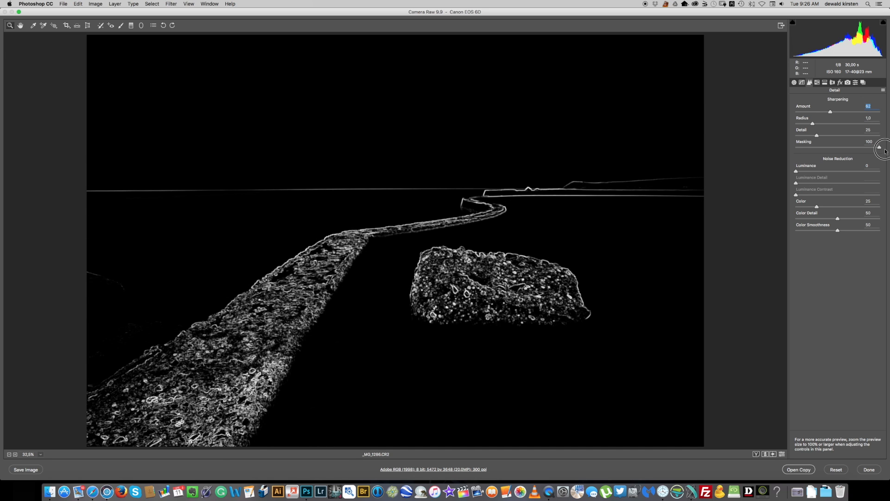
{"action": "left_click_drag", "start_coordinate": [885, 151], "coordinate": [868, 148]}
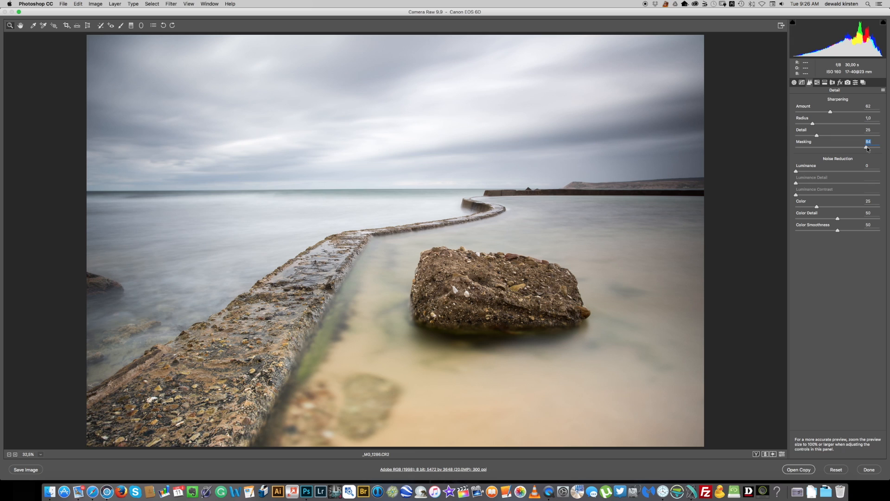
Open the developed raw image in Photoshop and switch to the Spot Healing Brush.
{"action": "left_click", "coordinate": [797, 469]}
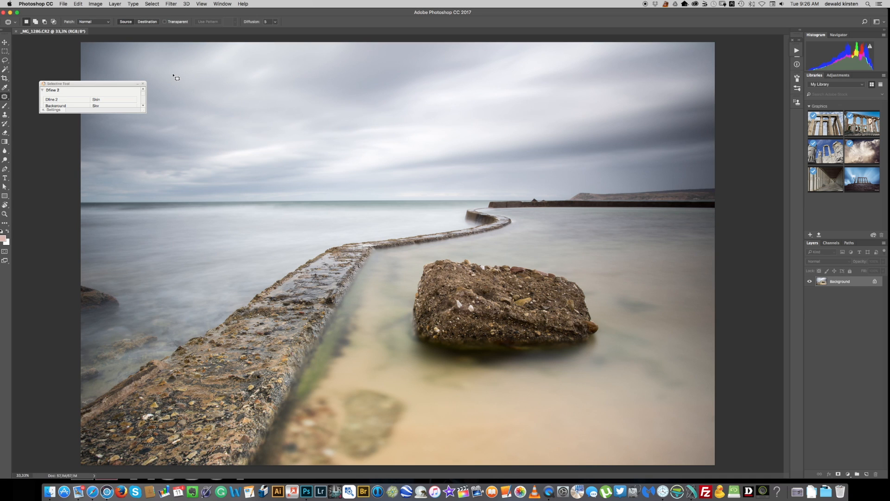
{"action": "key", "text": "shift+j"}
{"action": "key", "text": "shift+j"}
{"action": "key", "text": "shift+j"}
Examine the sky at 100% magnification for spots and return to the whole image at 33.3%.
{"action": "key", "text": "super+plus"}
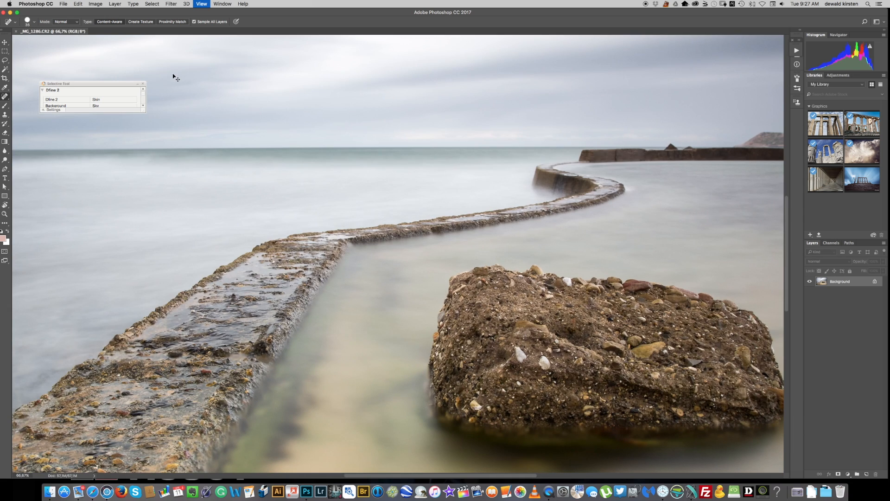
{"action": "key", "text": "super+plus"}
{"action": "scroll", "coordinate": [173, 90], "scroll_direction": "up", "scroll_amount": 15}
{"action": "scroll", "coordinate": [173, 90], "scroll_direction": "down", "scroll_amount": 15}
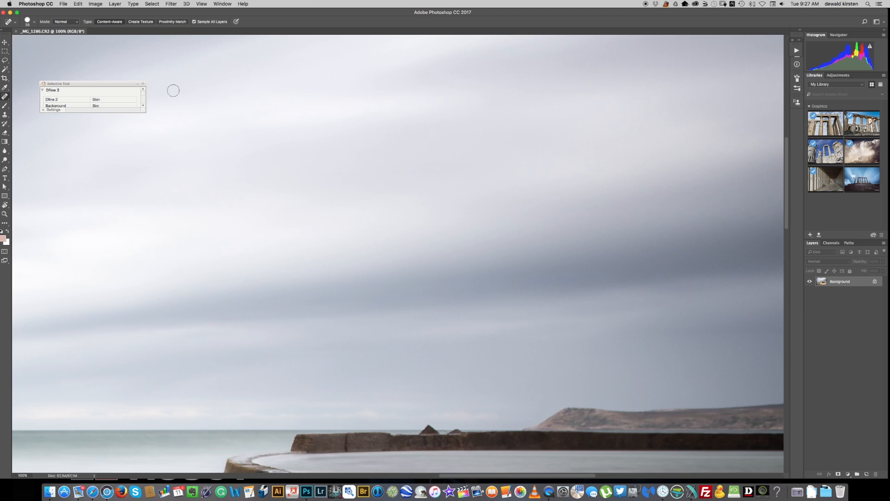
{"action": "key", "text": "super+minus"}
{"action": "key", "text": "super+minus"}
{"action": "key", "text": "super+minus"}
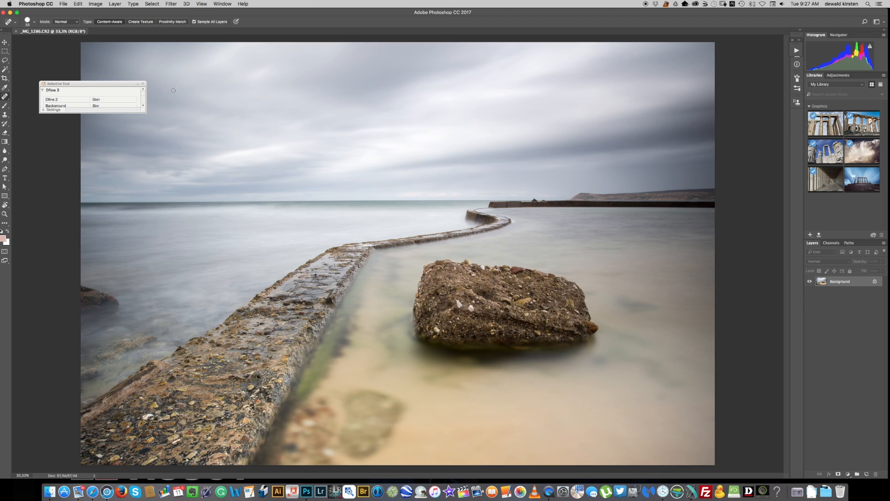
Open the image in the Nik Collection's Silver Efex Pro 2, browse its presets and enlarge the filter window to full screen.
{"action": "left_click", "coordinate": [170, 4]}
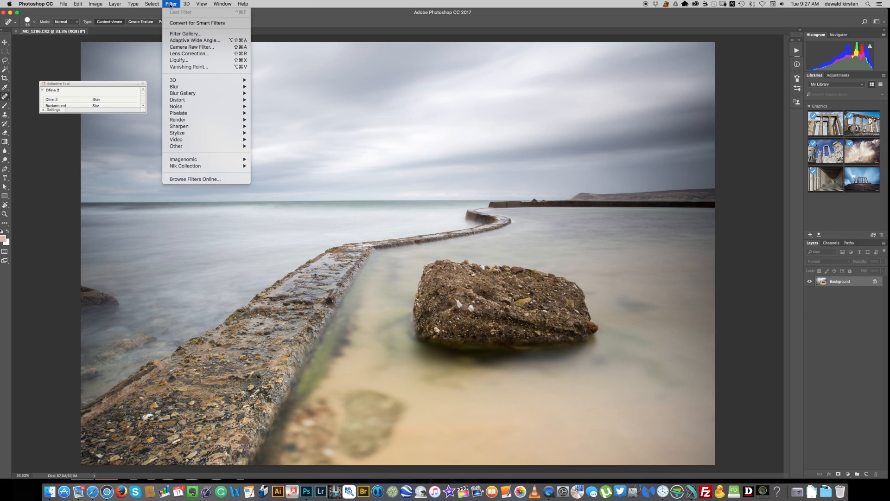
{"action": "mouse_move", "coordinate": [173, 167]}
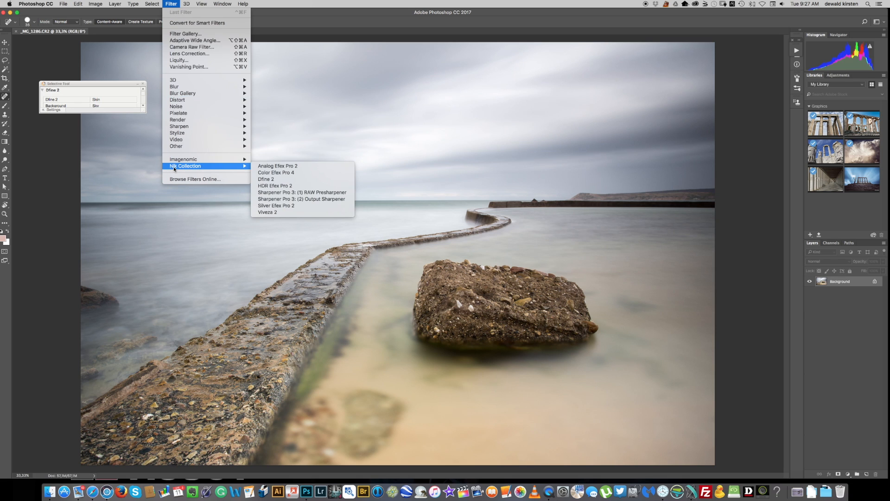
{"action": "left_click", "coordinate": [274, 206]}
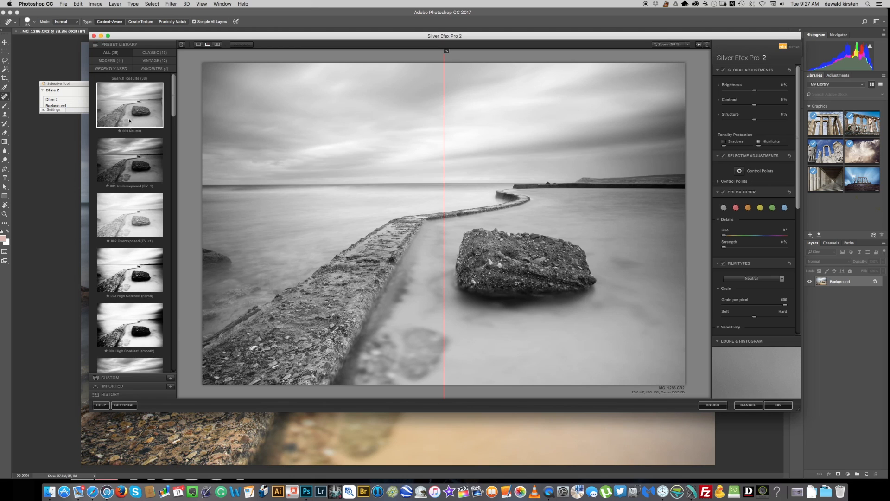
{"action": "scroll", "coordinate": [144, 105], "scroll_direction": "down", "scroll_amount": 10}
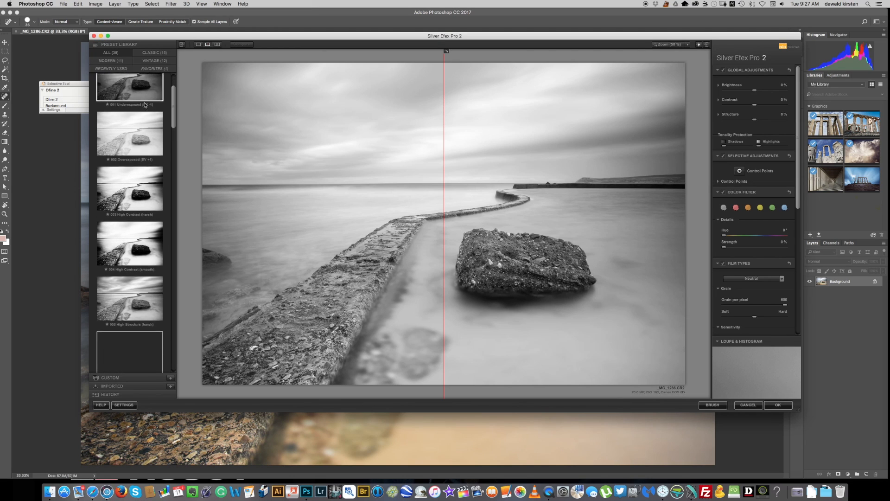
{"action": "scroll", "coordinate": [144, 104], "scroll_direction": "down", "scroll_amount": 10}
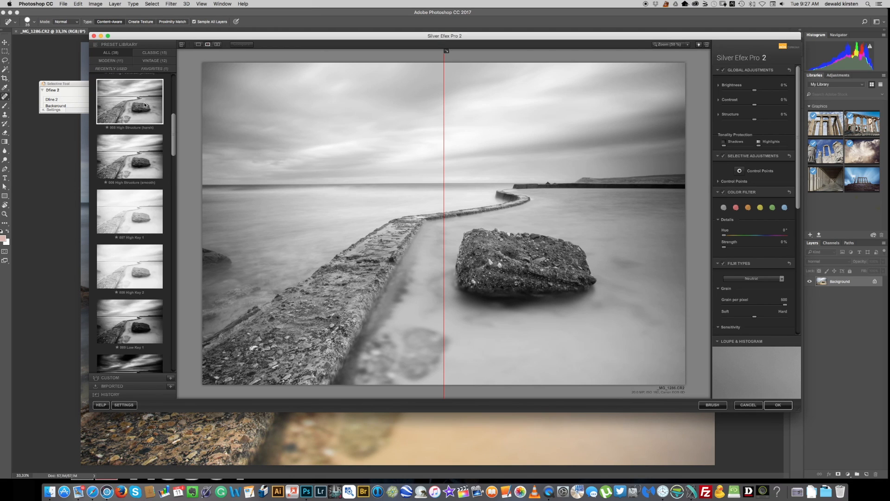
{"action": "left_click", "coordinate": [108, 35]}
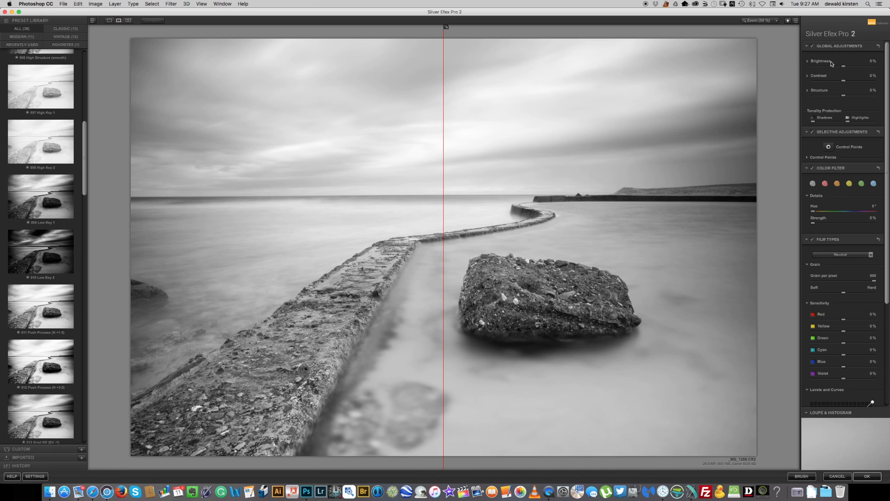
Examine the detailed Brightness, Contrast and Structure controls and the film type, curve and finishing settings.
{"action": "left_click", "coordinate": [808, 62]}
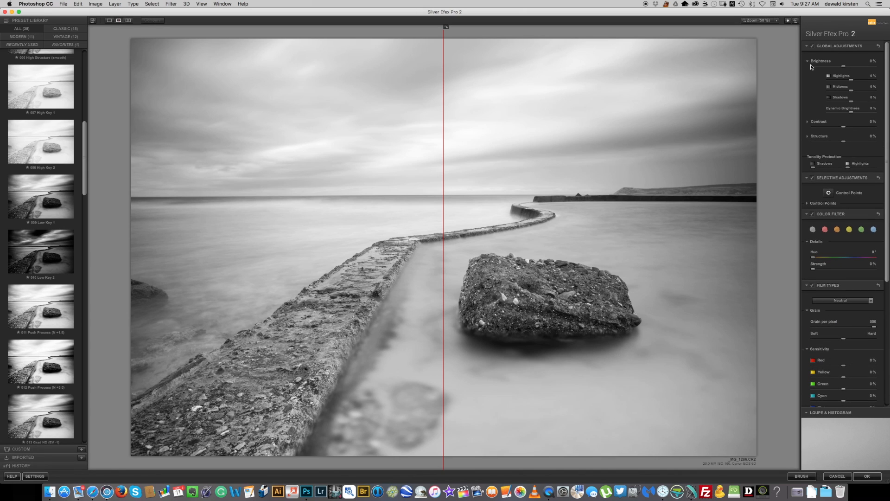
{"action": "left_click", "coordinate": [808, 64]}
{"action": "left_click", "coordinate": [808, 77]}
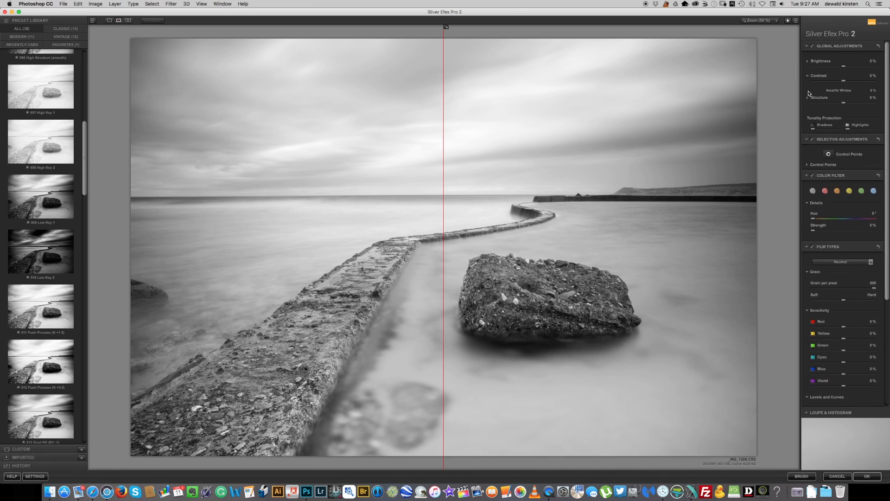
{"action": "left_click", "coordinate": [808, 77]}
{"action": "left_click", "coordinate": [808, 91]}
{"action": "left_click", "coordinate": [808, 91]}
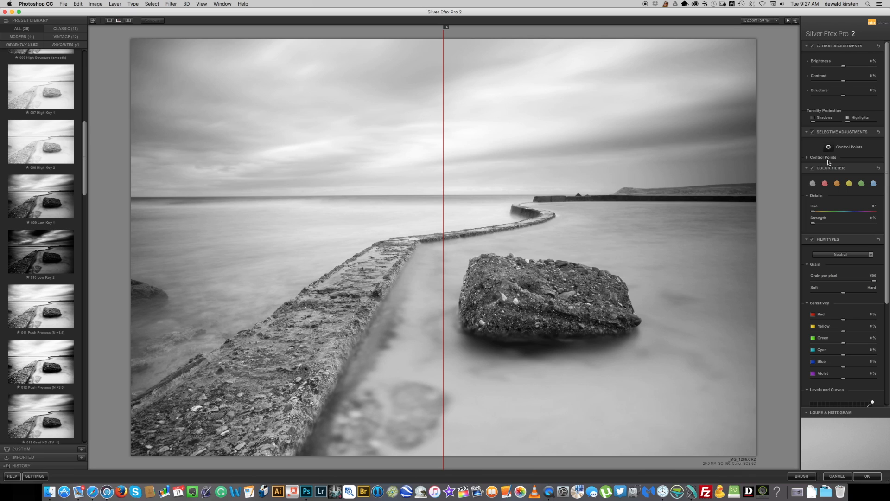
{"action": "scroll", "coordinate": [848, 162], "scroll_direction": "down", "scroll_amount": 5}
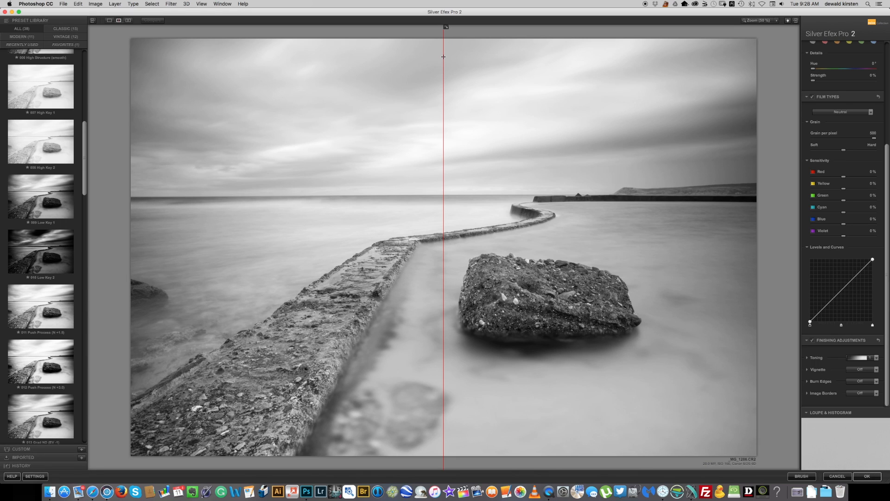
Move the split-preview divider to the photo's left edge and return to the start of the preset library.
{"action": "left_click_drag", "start_coordinate": [443, 57], "coordinate": [114, 57]}
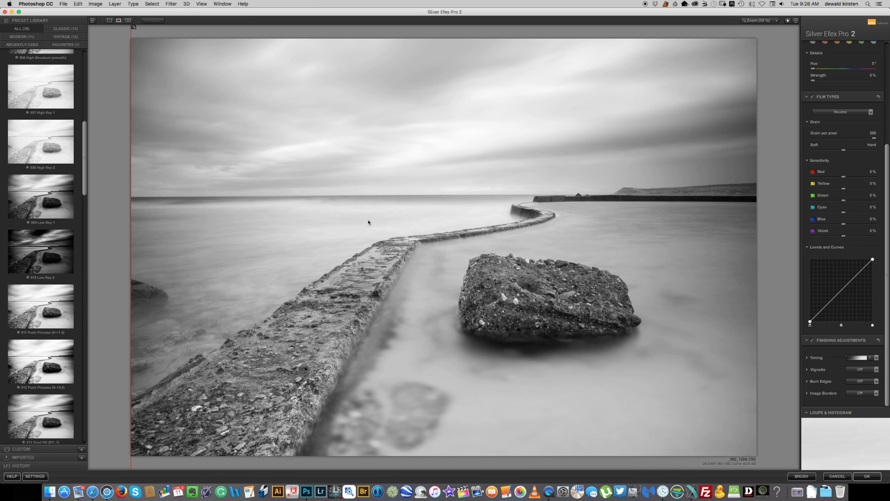
{"action": "scroll", "coordinate": [45, 77], "scroll_direction": "up", "scroll_amount": 10}
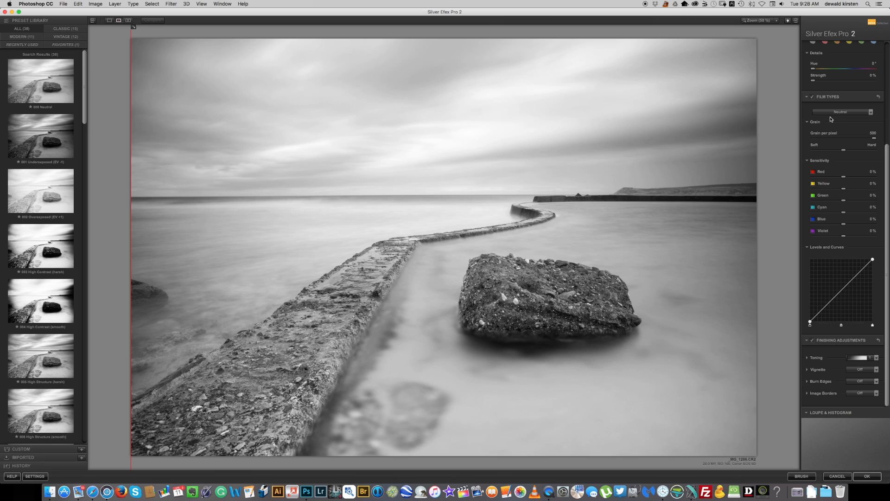
Try the red, yellow and green color filters on the photo and return to the neutral filter.
{"action": "scroll", "coordinate": [831, 119], "scroll_direction": "up", "scroll_amount": 6}
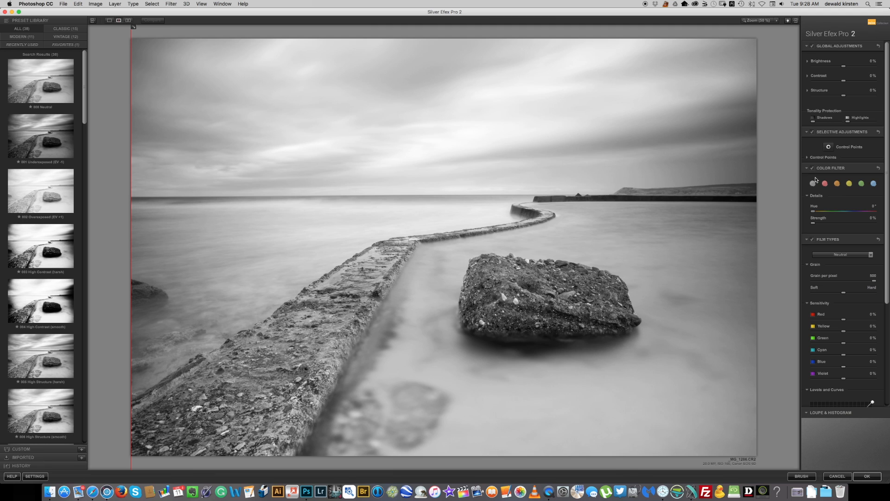
{"action": "left_click", "coordinate": [825, 183]}
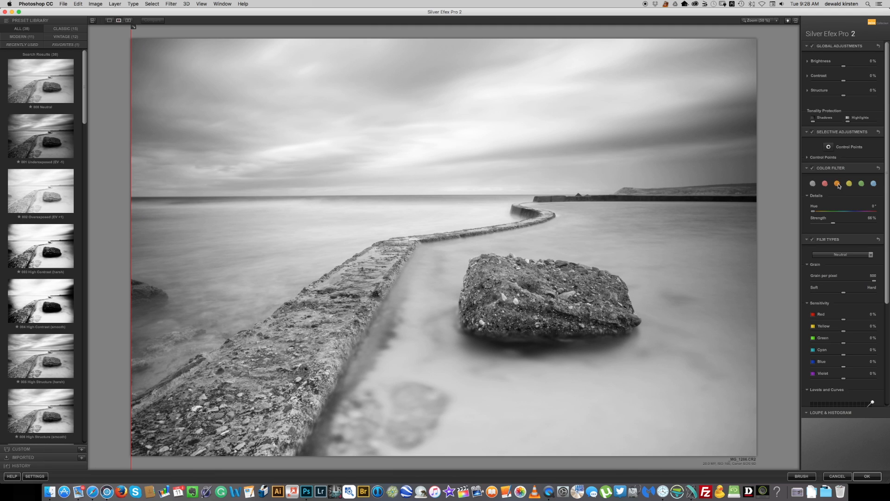
{"action": "left_click", "coordinate": [849, 183]}
{"action": "left_click", "coordinate": [862, 183]}
{"action": "left_click", "coordinate": [813, 184]}
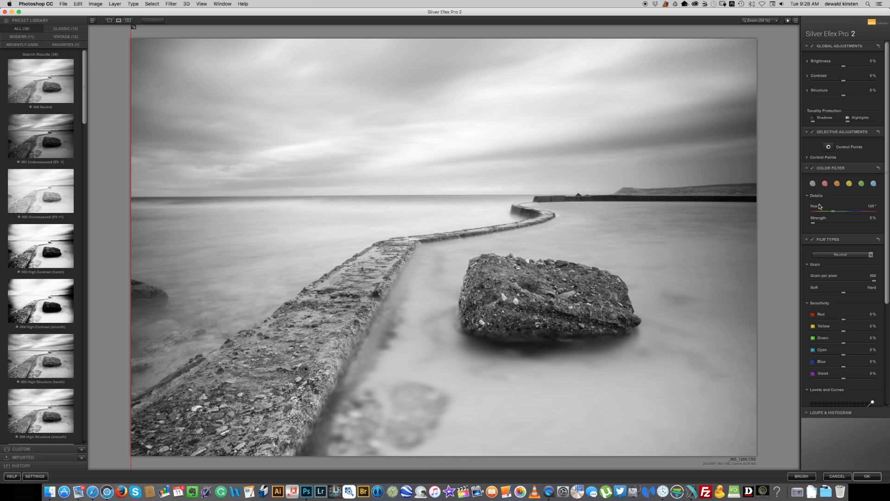
Browse the whole preset library and compare how its thumbnails render the photo, returning to the Triste and Wet Rocks presets.
{"action": "scroll", "coordinate": [55, 213], "scroll_direction": "down", "scroll_amount": 1}
{"action": "scroll", "coordinate": [55, 212], "scroll_direction": "down", "scroll_amount": 3}
{"action": "scroll", "coordinate": [54, 213], "scroll_direction": "down", "scroll_amount": 3}
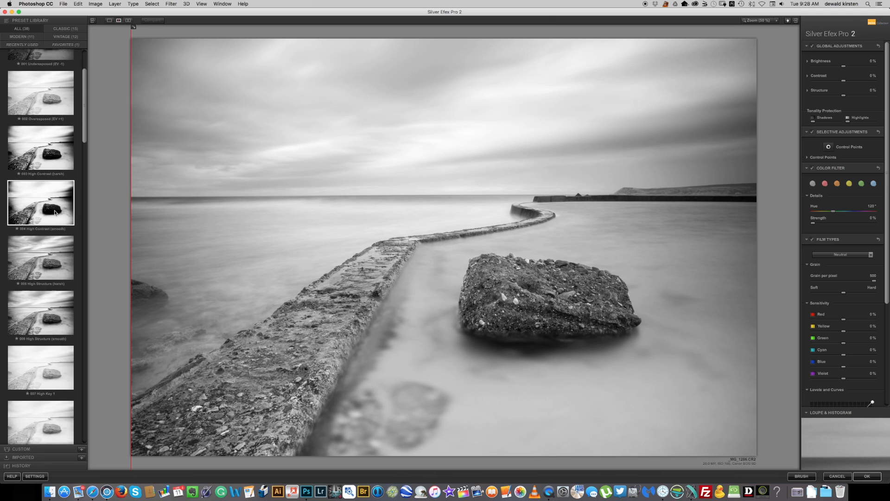
{"action": "scroll", "coordinate": [55, 213], "scroll_direction": "down", "scroll_amount": 2}
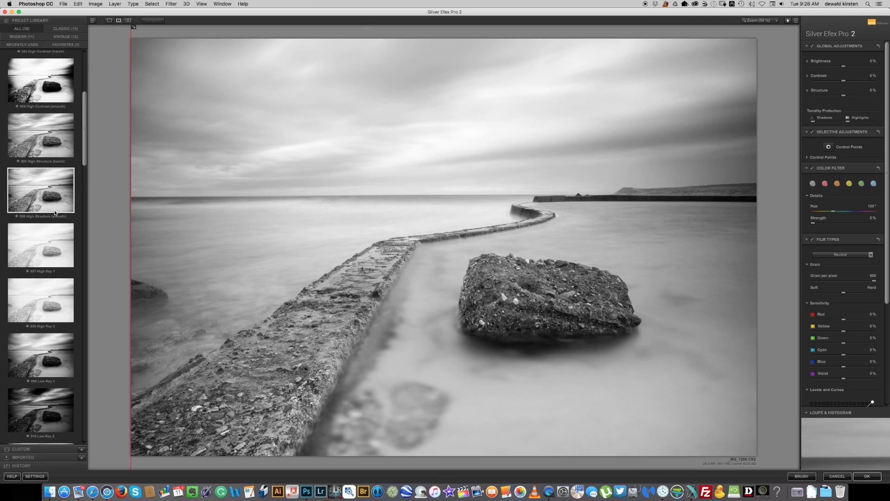
{"action": "scroll", "coordinate": [55, 213], "scroll_direction": "up", "scroll_amount": 2}
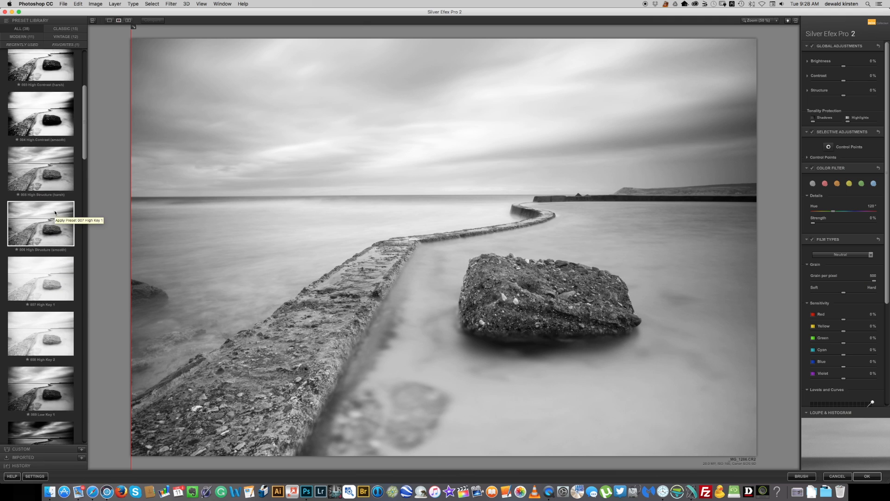
{"action": "scroll", "coordinate": [54, 212], "scroll_direction": "down", "scroll_amount": 5}
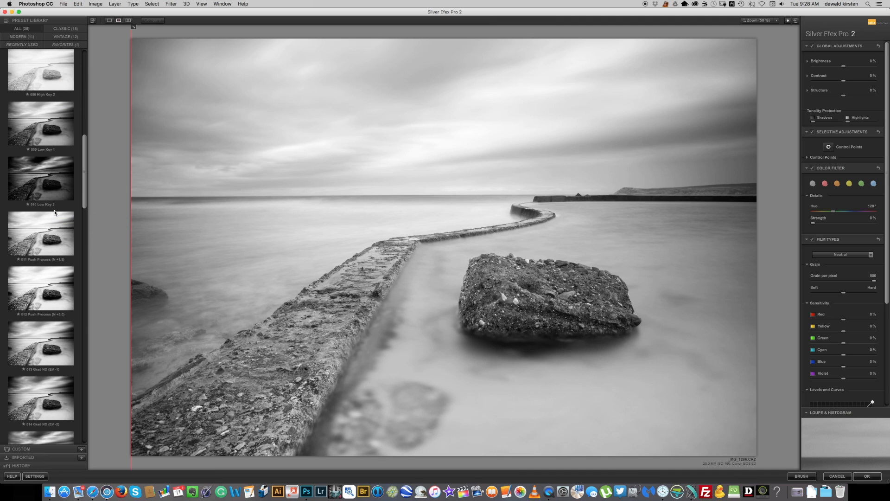
{"action": "scroll", "coordinate": [54, 211], "scroll_direction": "down", "scroll_amount": 4}
{"action": "scroll", "coordinate": [54, 210], "scroll_direction": "down", "scroll_amount": 4}
{"action": "scroll", "coordinate": [54, 212], "scroll_direction": "down", "scroll_amount": 4}
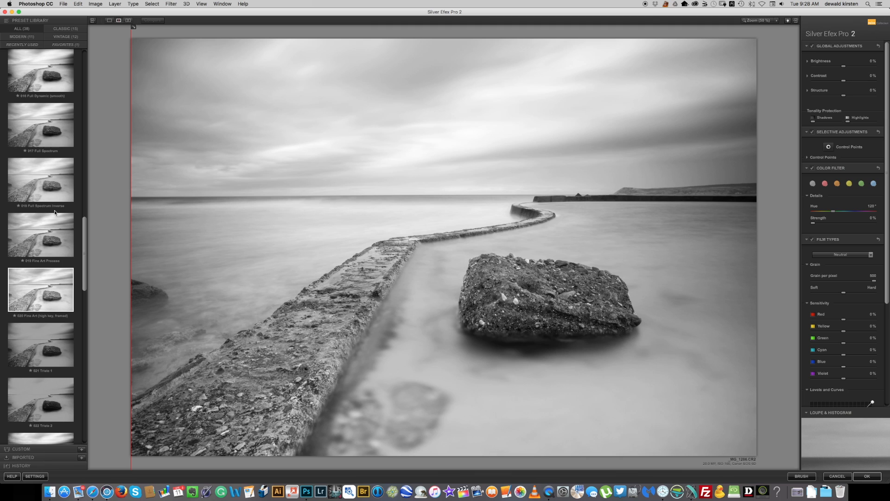
{"action": "scroll", "coordinate": [54, 212], "scroll_direction": "down", "scroll_amount": 4}
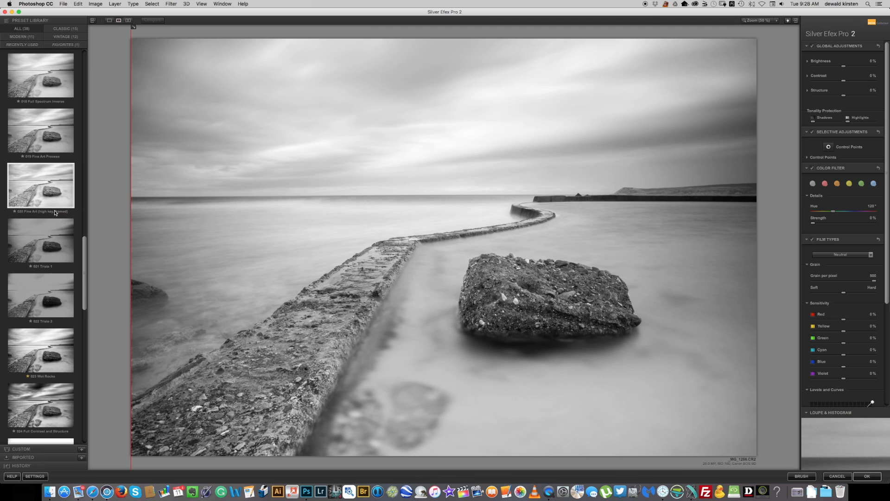
{"action": "scroll", "coordinate": [54, 212], "scroll_direction": "down", "scroll_amount": 1}
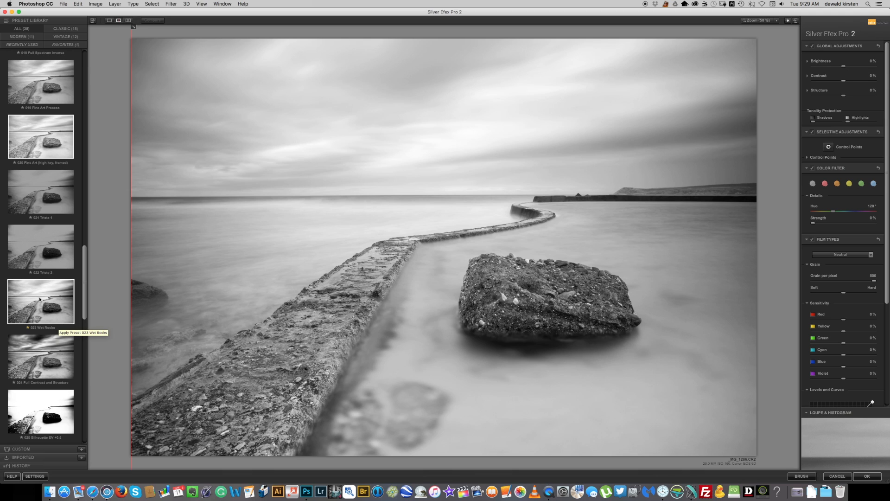
{"action": "scroll", "coordinate": [42, 302], "scroll_direction": "down", "scroll_amount": 3}
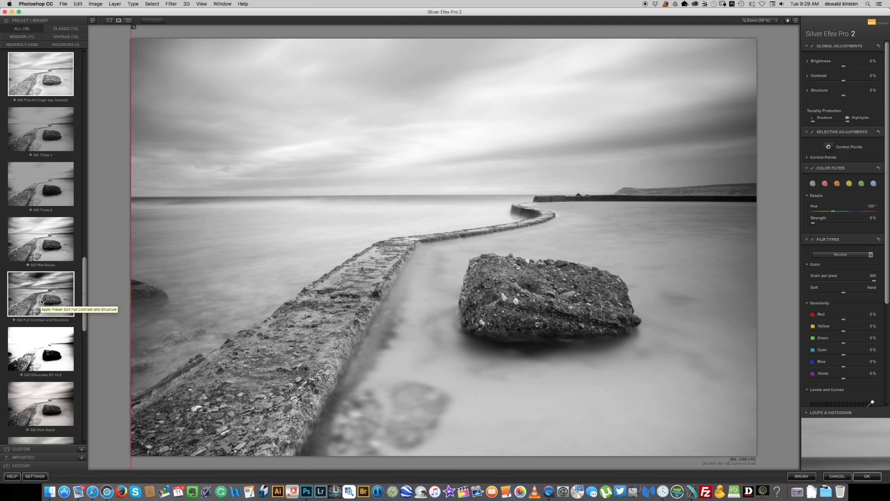
{"action": "scroll", "coordinate": [41, 301], "scroll_direction": "down", "scroll_amount": 10}
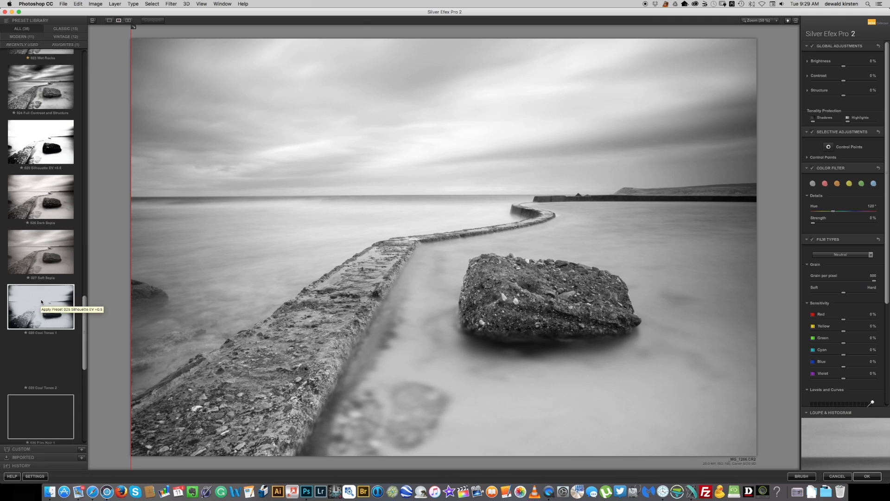
{"action": "scroll", "coordinate": [42, 301], "scroll_direction": "down", "scroll_amount": 4}
{"action": "scroll", "coordinate": [41, 301], "scroll_direction": "down", "scroll_amount": 6}
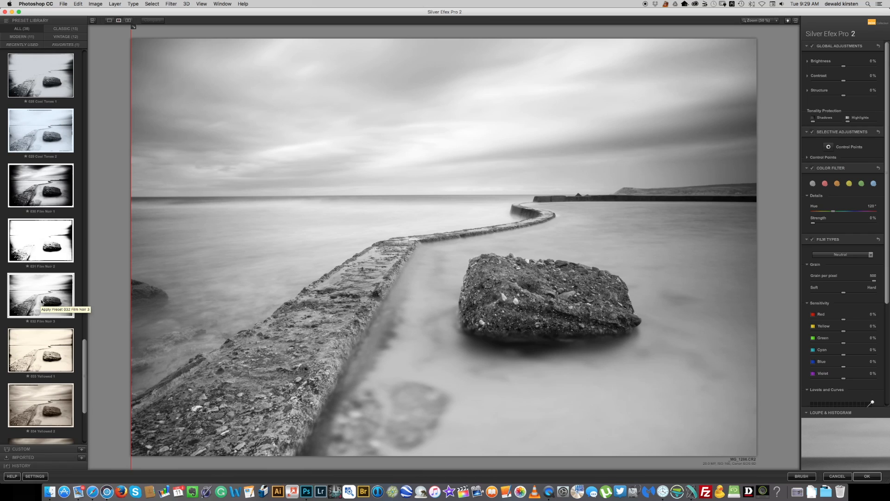
{"action": "scroll", "coordinate": [43, 262], "scroll_direction": "down", "scroll_amount": 6}
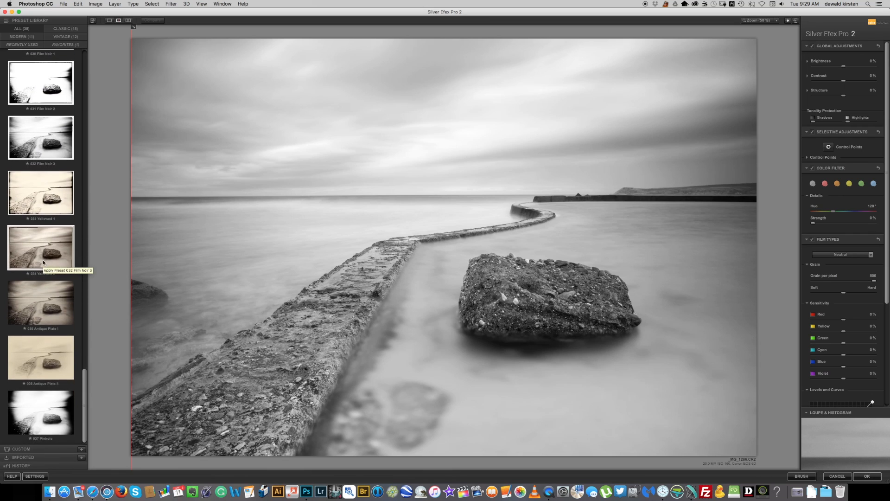
{"action": "scroll", "coordinate": [43, 263], "scroll_direction": "up", "scroll_amount": 10}
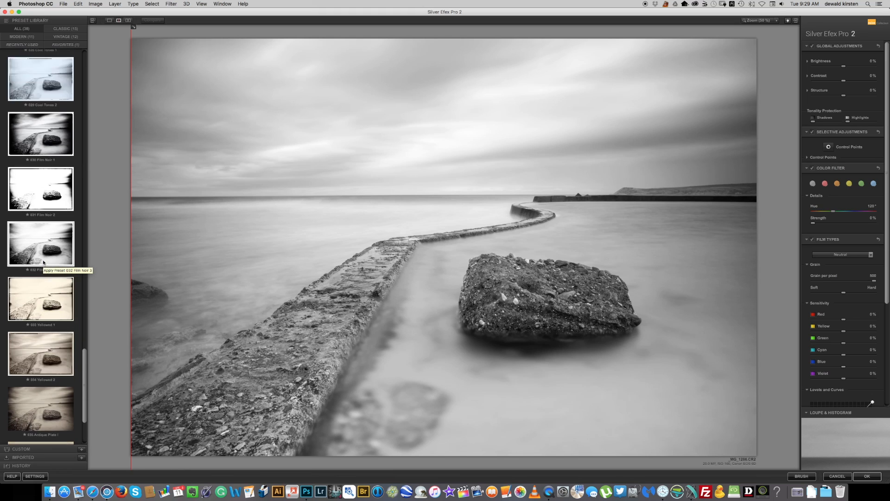
{"action": "scroll", "coordinate": [43, 262], "scroll_direction": "up", "scroll_amount": 10}
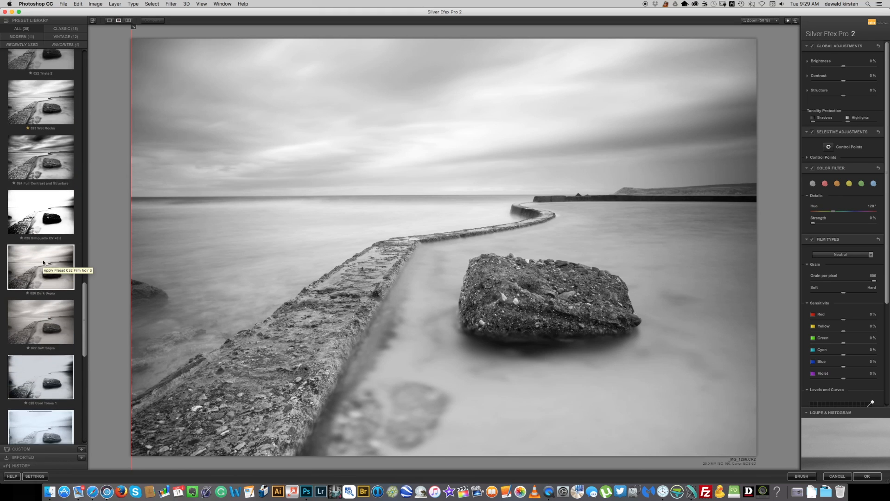
{"action": "scroll", "coordinate": [43, 262], "scroll_direction": "up", "scroll_amount": 5}
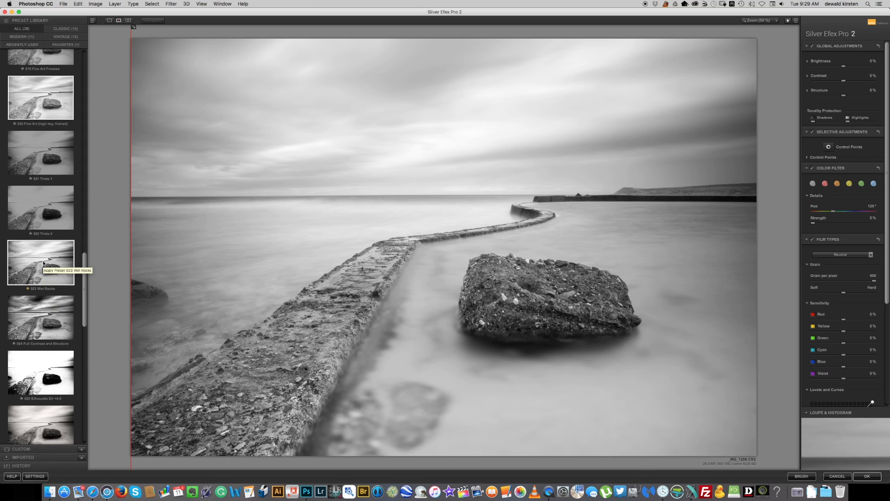
Try the 022 Triste 2 and 021 Triste 1 presets and settle on 023 Wet Rocks.
{"action": "left_click", "coordinate": [33, 204]}
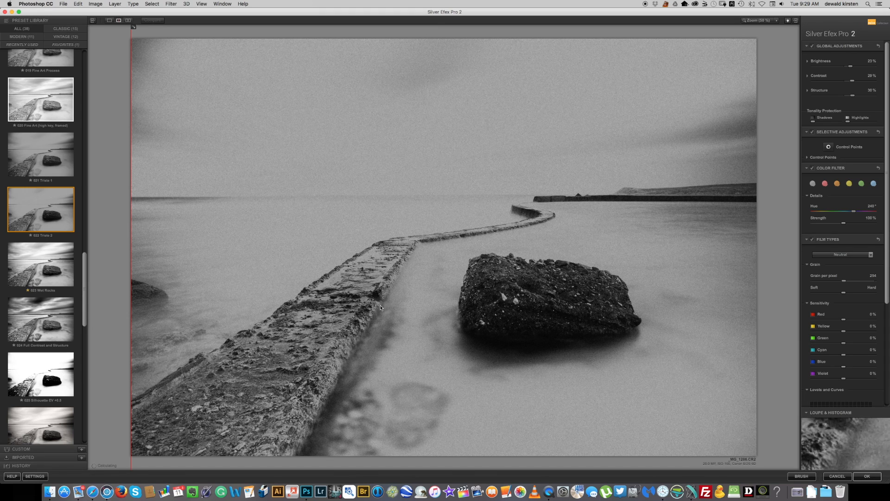
{"action": "left_click", "coordinate": [48, 161]}
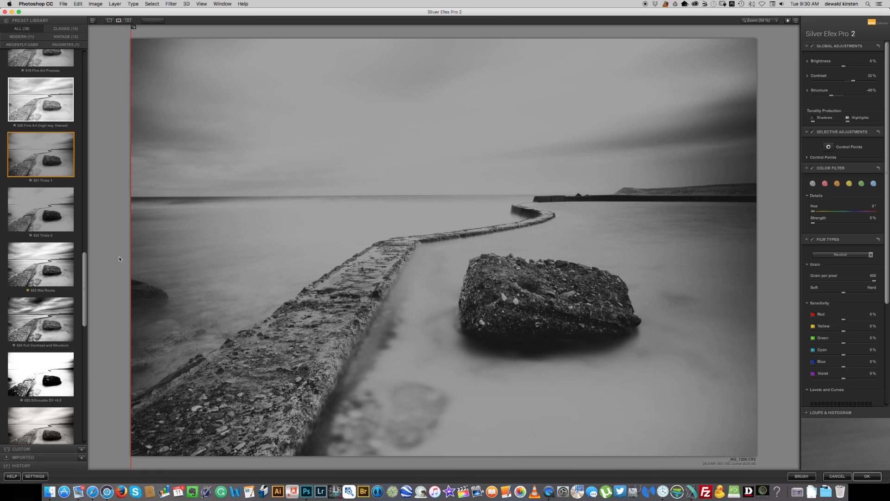
{"action": "left_click", "coordinate": [55, 262]}
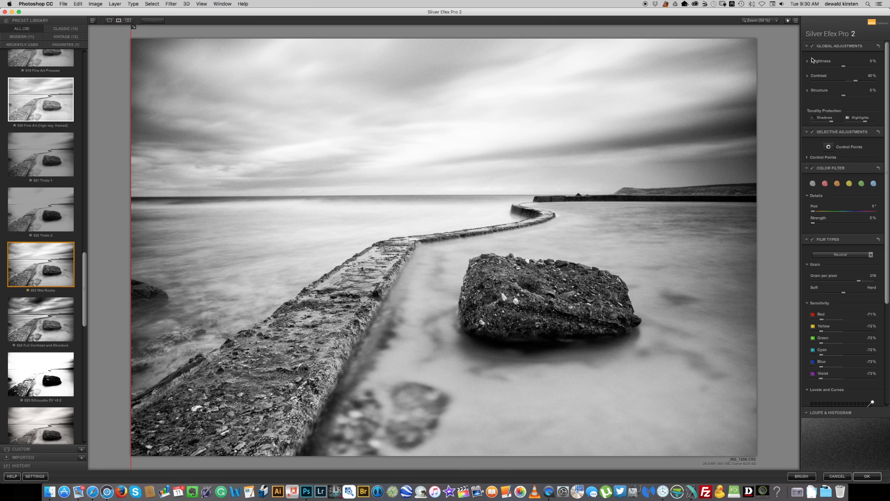
Turn off the Selective Adjustments, Color Filter, Film Types and Finishing Adjustments, leaving only the Global Adjustments active.
{"action": "left_click", "coordinate": [812, 132]}
{"action": "left_click", "coordinate": [812, 168]}
{"action": "left_click", "coordinate": [812, 240]}
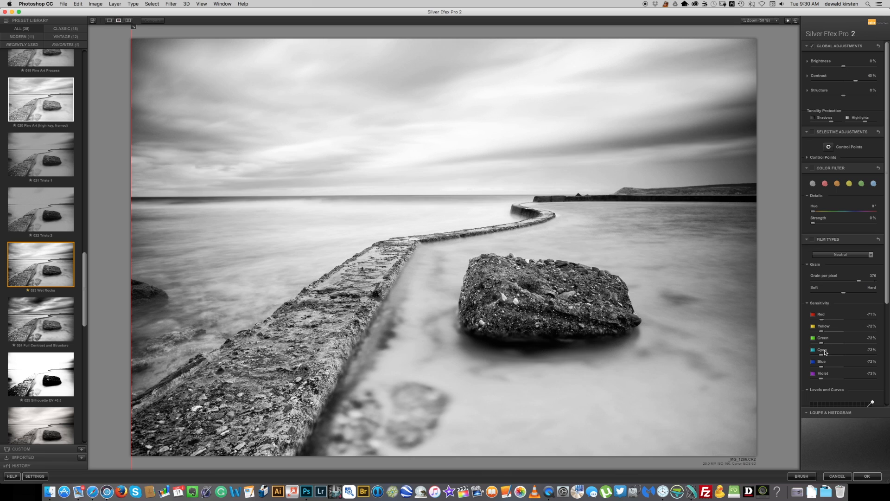
{"action": "scroll", "coordinate": [821, 375], "scroll_direction": "down", "scroll_amount": 5}
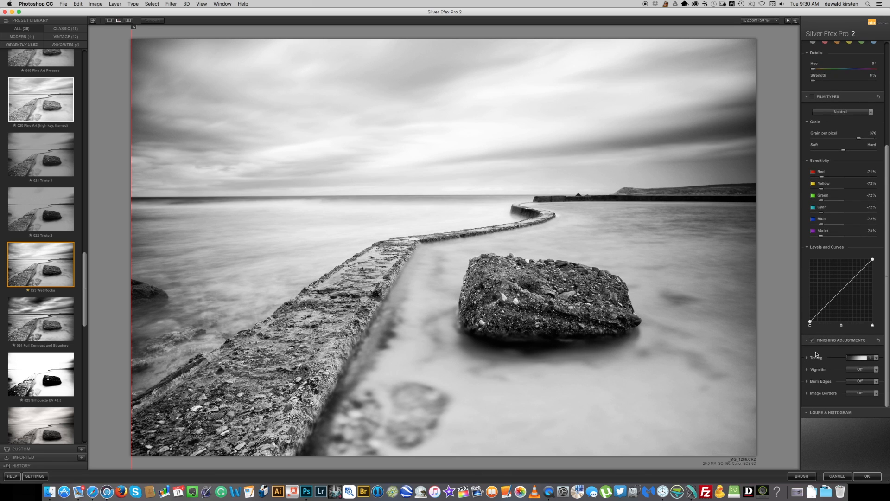
{"action": "scroll", "coordinate": [844, 361], "scroll_direction": "up", "scroll_amount": 3}
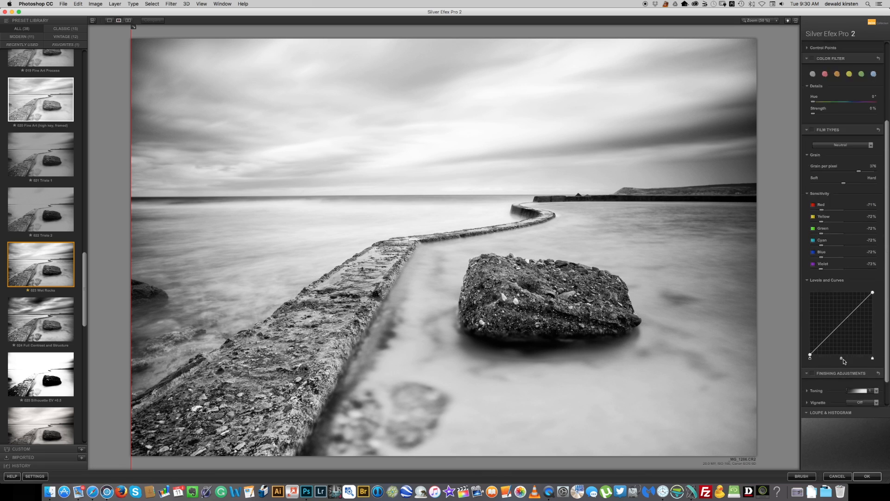
{"action": "scroll", "coordinate": [852, 301], "scroll_direction": "up", "scroll_amount": 1}
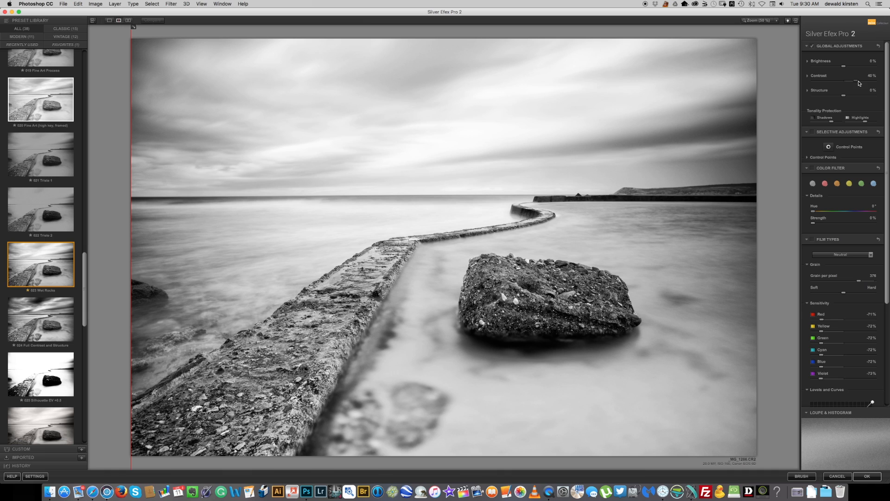
Set the detailed Brightness to about -23% for highlights and midtones and about -88% for shadows.
{"action": "left_click", "coordinate": [808, 61]}
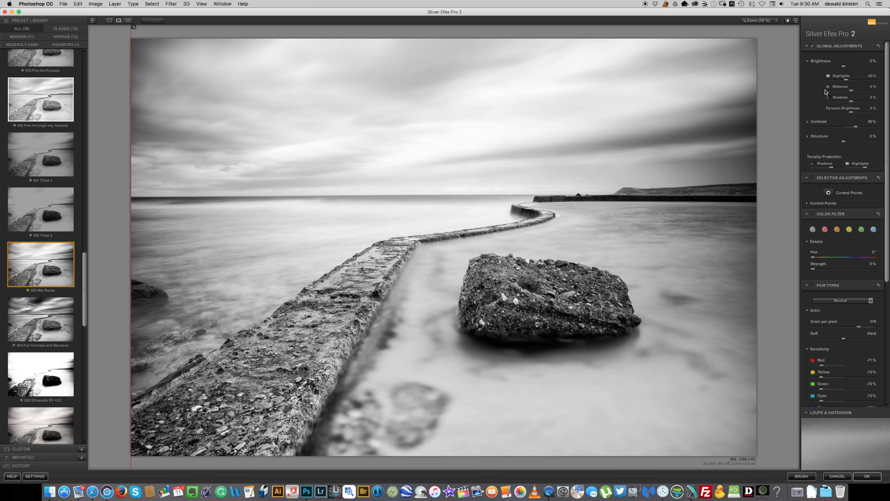
{"action": "left_click_drag", "start_coordinate": [852, 91], "coordinate": [831, 102]}
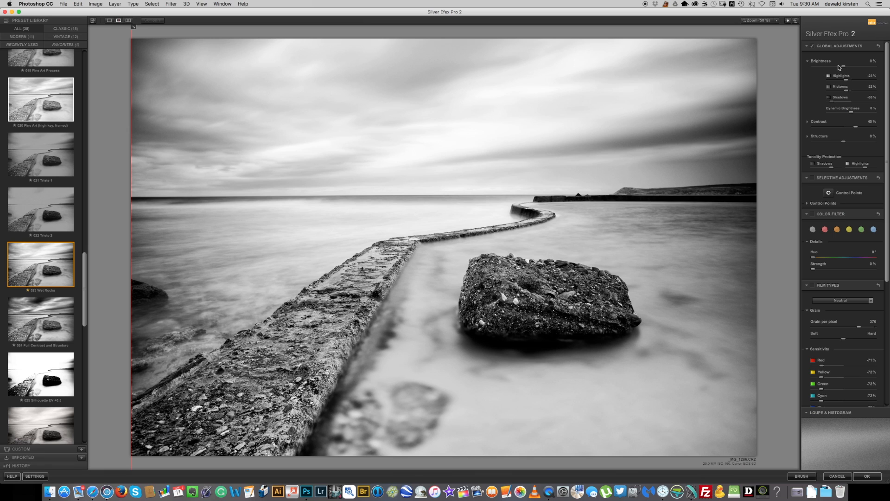
{"action": "left_click", "coordinate": [806, 60]}
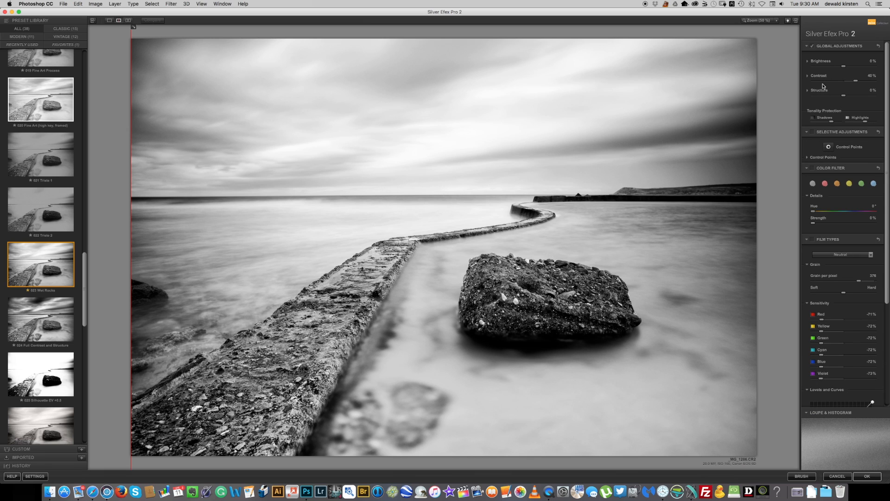
Set the detailed Contrast values to about 35% for Amplify Whites and about 29% for Amplify Blacks.
{"action": "left_click", "coordinate": [808, 76]}
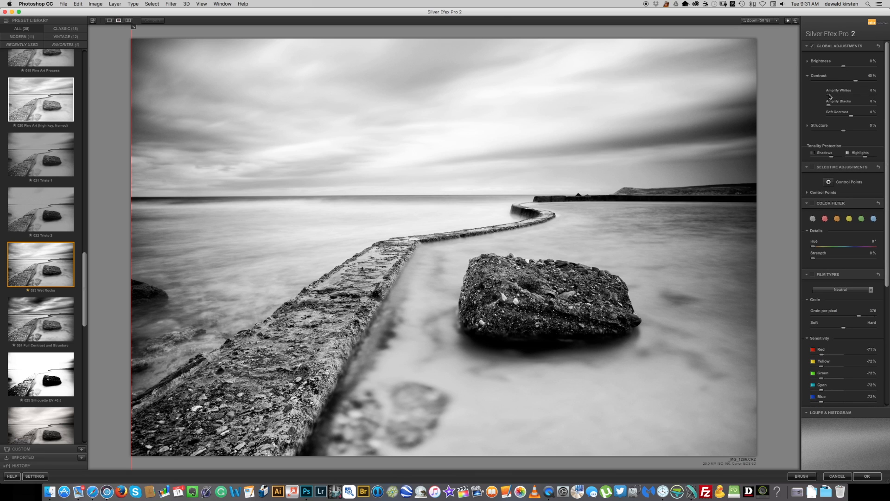
{"action": "left_click_drag", "start_coordinate": [830, 96], "coordinate": [846, 96]}
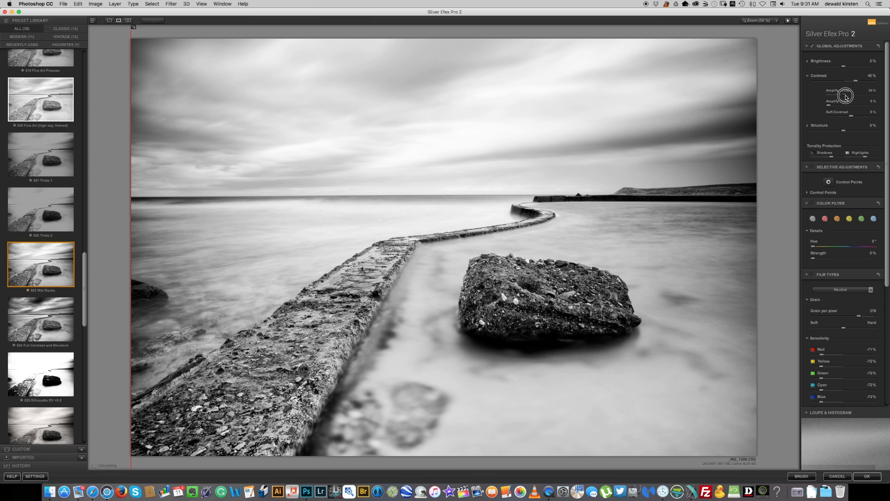
{"action": "left_click_drag", "start_coordinate": [838, 107], "coordinate": [864, 107]}
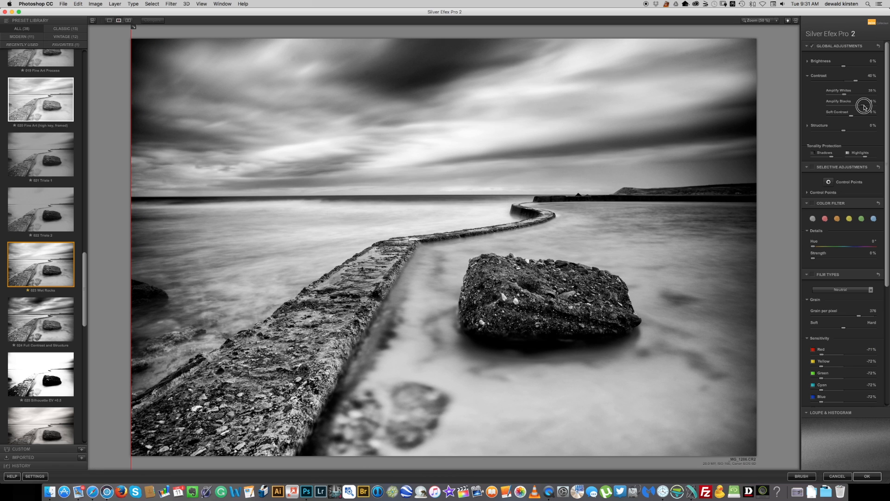
{"action": "mouse_move", "coordinate": [864, 107]}
{"action": "left_mouse_down"}
{"action": "mouse_move", "coordinate": [877, 107]}
{"action": "mouse_move", "coordinate": [854, 107]}
{"action": "left_mouse_up"}
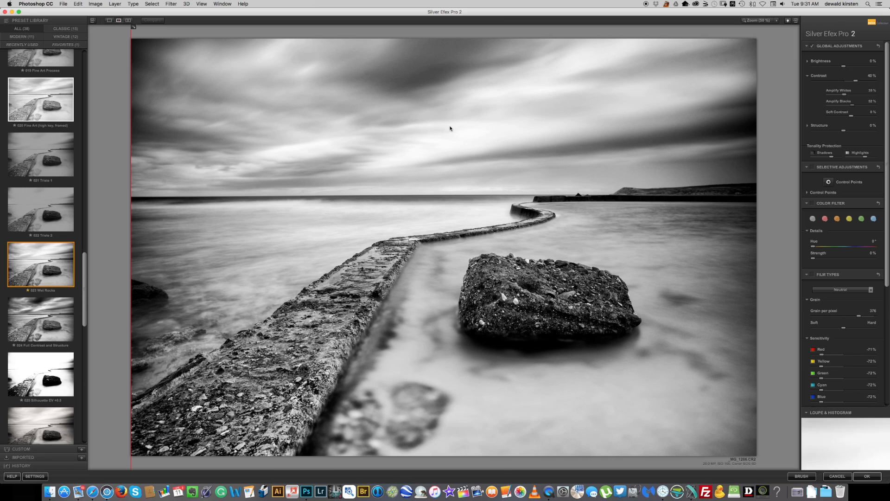
{"action": "left_click", "coordinate": [851, 106]}
{"action": "left_click_drag", "start_coordinate": [852, 108], "coordinate": [848, 107]}
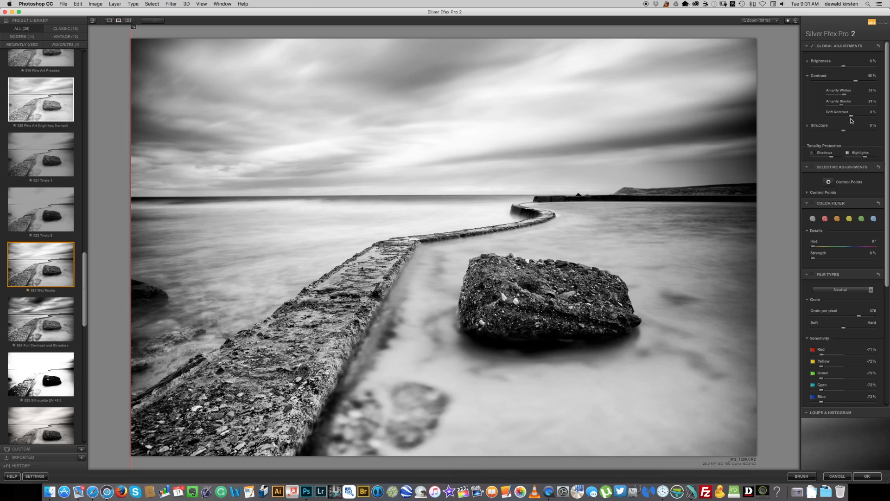
Lower Soft Contrast to about -51% and collapse the Contrast details.
{"action": "mouse_move", "coordinate": [851, 118]}
{"action": "left_mouse_down"}
{"action": "mouse_move", "coordinate": [863, 118]}
{"action": "mouse_move", "coordinate": [838, 118]}
{"action": "left_mouse_up"}
{"action": "left_click_drag", "start_coordinate": [839, 118], "coordinate": [840, 118]}
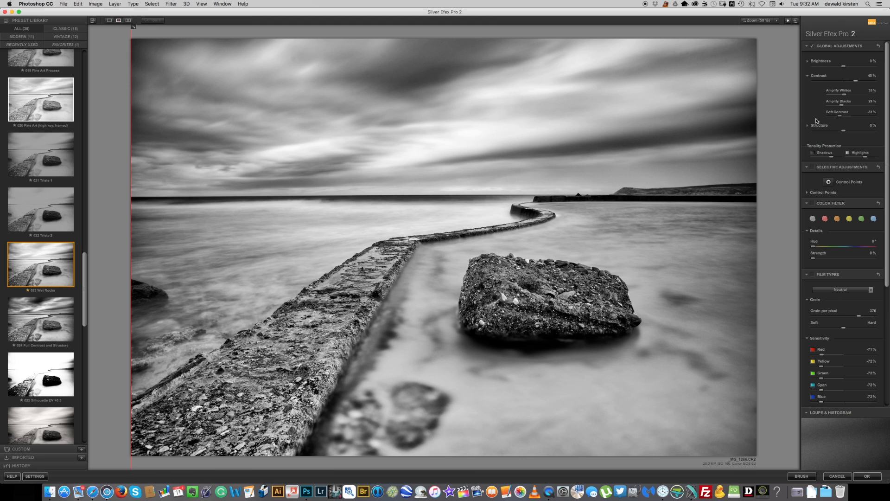
{"action": "left_click", "coordinate": [807, 76]}
Reset the detailed Structure values for highlights, midtones and shadows to 0%.
{"action": "left_click", "coordinate": [807, 90]}
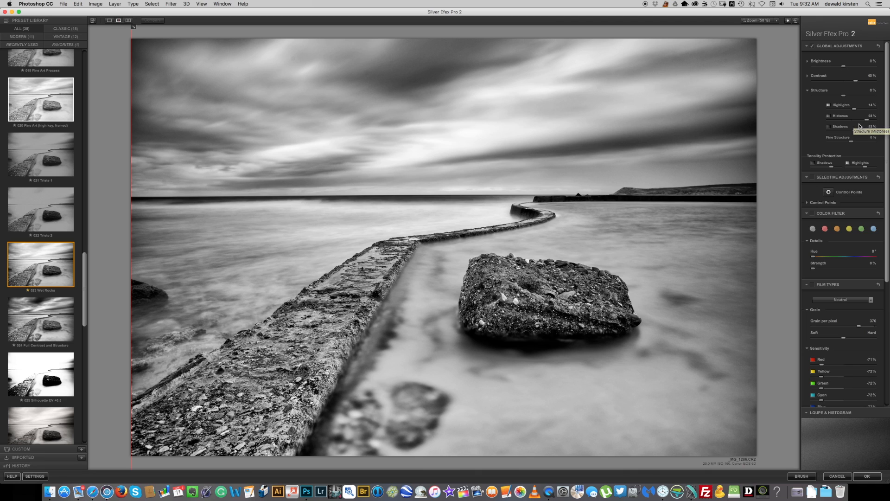
{"action": "left_click", "coordinate": [864, 121]}
{"action": "left_click_drag", "start_coordinate": [864, 121], "coordinate": [859, 121]}
{"action": "double_click", "coordinate": [859, 122]}
{"action": "double_click", "coordinate": [860, 129]}
{"action": "double_click", "coordinate": [853, 109]}
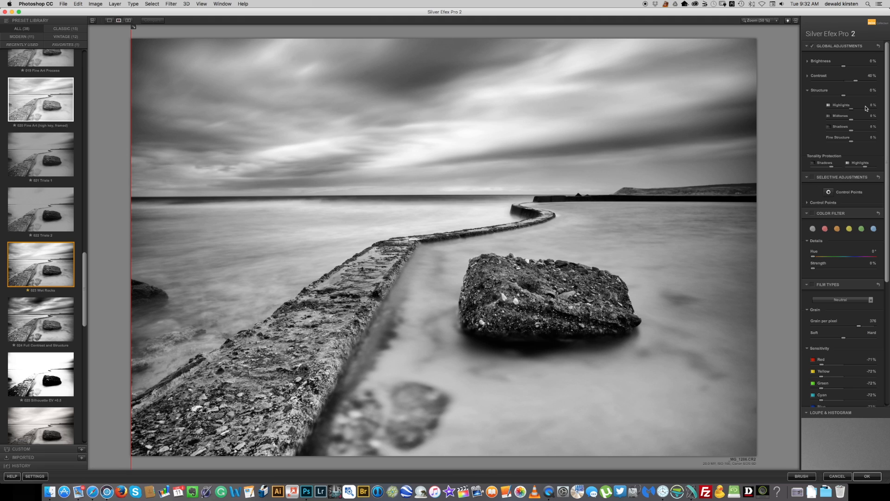
Raise the detailed Structure values to about 48% for highlights, 43% for midtones, 38% for shadows and 22% for Fine Structure.
{"action": "mouse_move", "coordinate": [852, 111]}
{"action": "left_mouse_down"}
{"action": "mouse_move", "coordinate": [878, 111]}
{"action": "mouse_move", "coordinate": [861, 111]}
{"action": "mouse_move", "coordinate": [866, 132]}
{"action": "mouse_move", "coordinate": [830, 132]}
{"action": "mouse_move", "coordinate": [866, 133]}
{"action": "mouse_move", "coordinate": [854, 143]}
{"action": "mouse_move", "coordinate": [870, 143]}
{"action": "mouse_move", "coordinate": [814, 142]}
{"action": "mouse_move", "coordinate": [887, 142]}
{"action": "mouse_move", "coordinate": [856, 143]}
{"action": "mouse_move", "coordinate": [832, 168]}
{"action": "mouse_move", "coordinate": [810, 169]}
{"action": "left_mouse_up"}
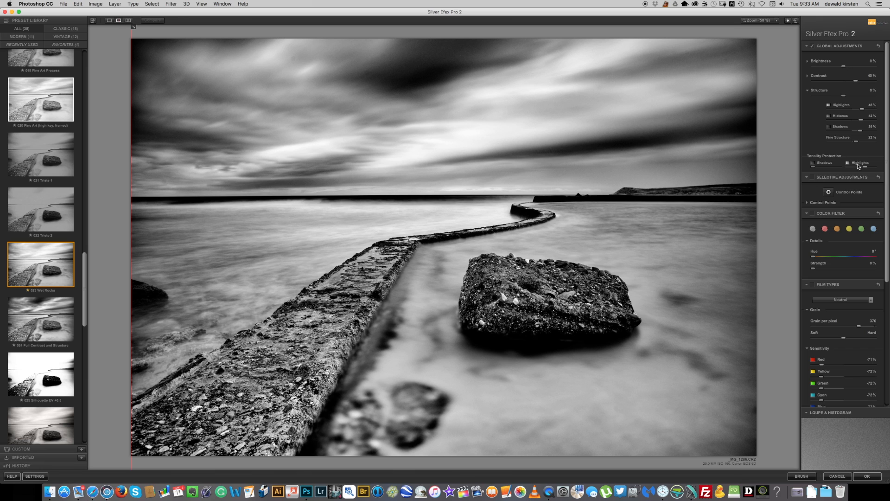
Collapse the Structure details and balance Tonality Protection with moderate shadow protection and low highlight protection.
{"action": "left_click_drag", "start_coordinate": [865, 168], "coordinate": [839, 168]}
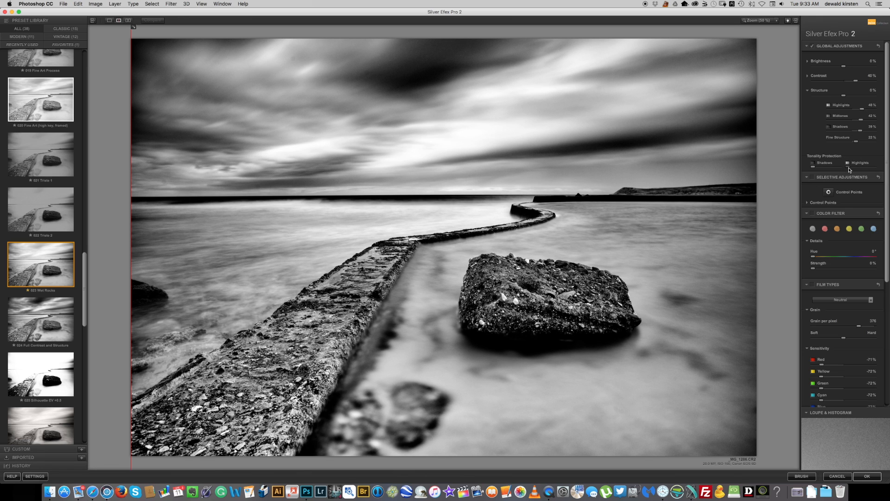
{"action": "mouse_move", "coordinate": [848, 168]}
{"action": "left_mouse_down"}
{"action": "mouse_move", "coordinate": [864, 169]}
{"action": "mouse_move", "coordinate": [805, 168]}
{"action": "left_mouse_up"}
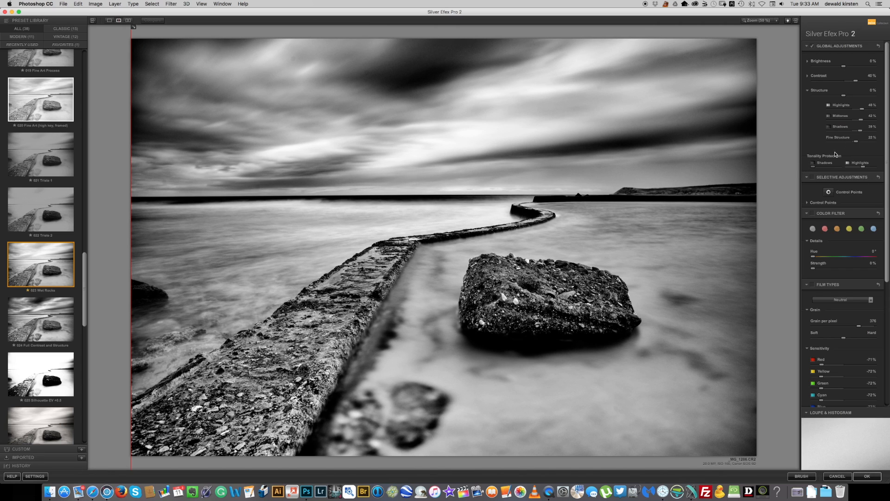
{"action": "left_click", "coordinate": [808, 90]}
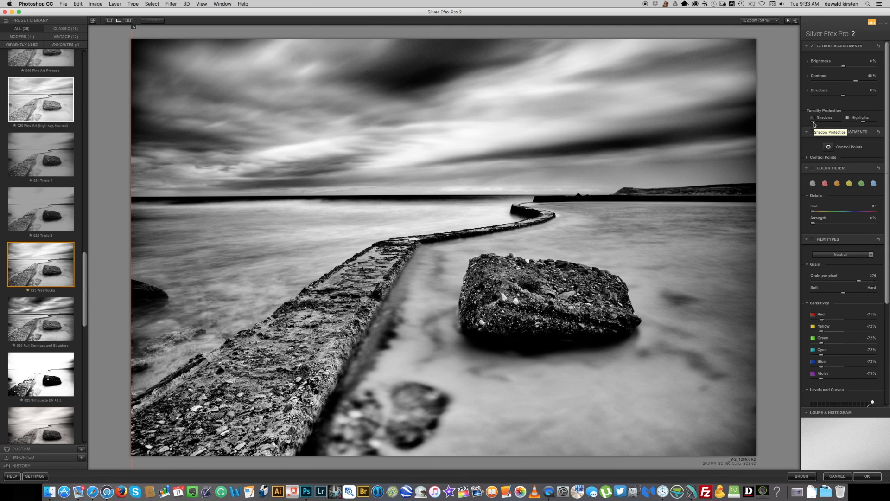
{"action": "left_click_drag", "start_coordinate": [813, 123], "coordinate": [850, 124]}
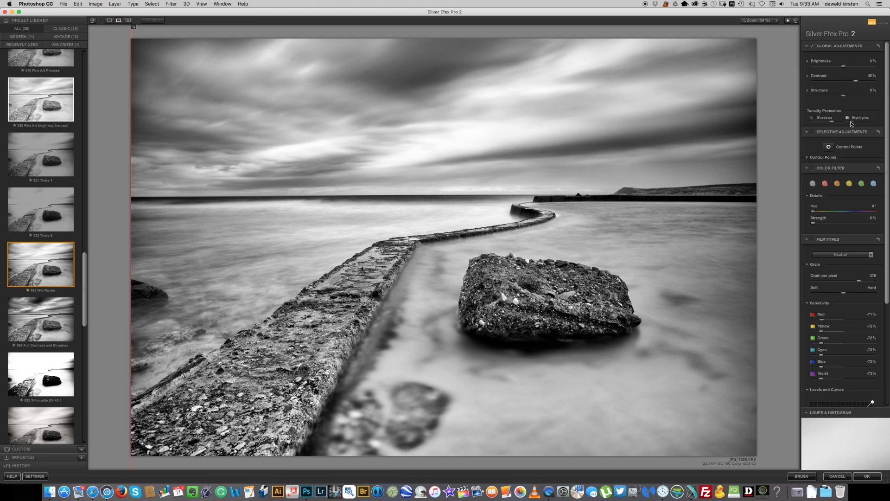
Compare the photo with and without the Global Adjustments by switching their effect off and on.
{"action": "left_click", "coordinate": [812, 46]}
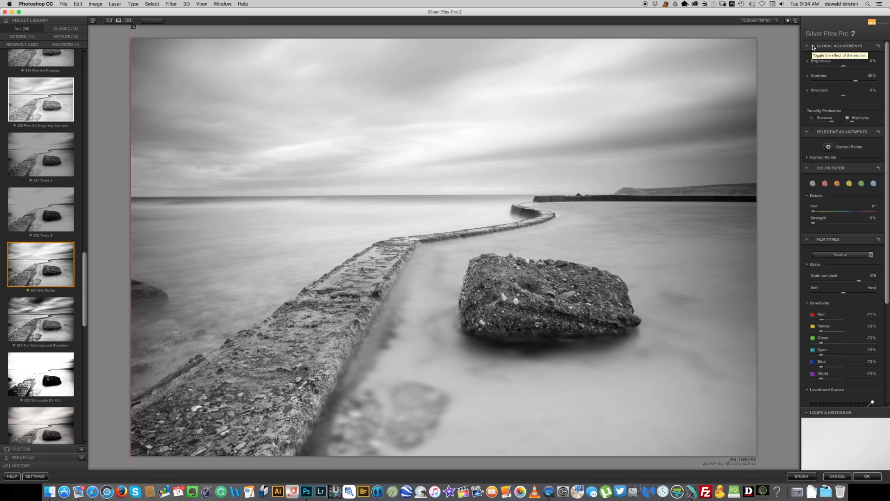
{"action": "left_click", "coordinate": [813, 46]}
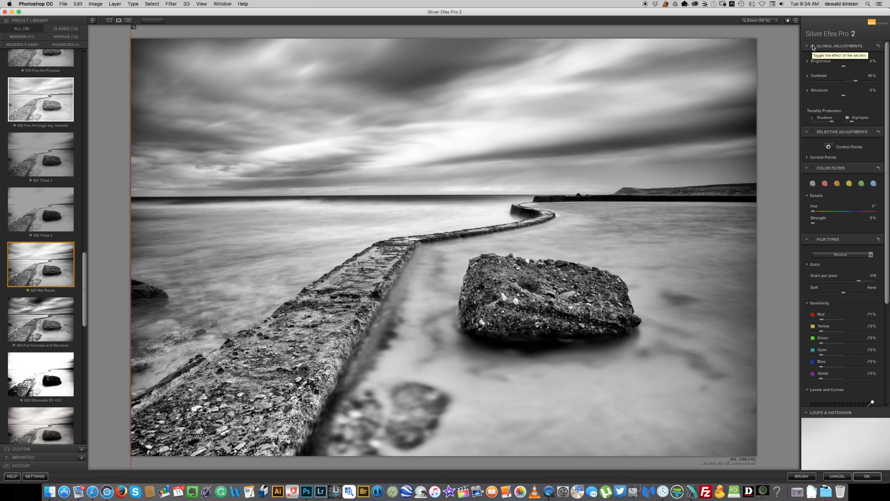
{"action": "left_click", "coordinate": [813, 47]}
{"action": "left_click", "coordinate": [813, 47]}
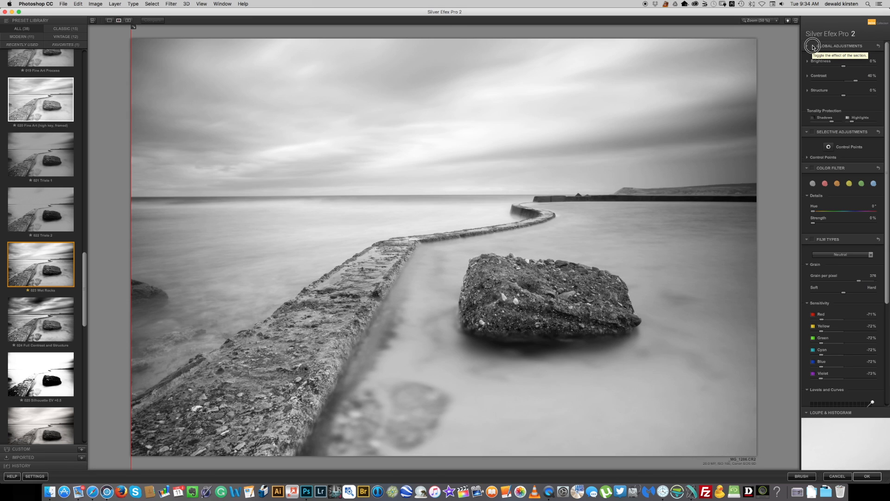
{"action": "left_click", "coordinate": [813, 47]}
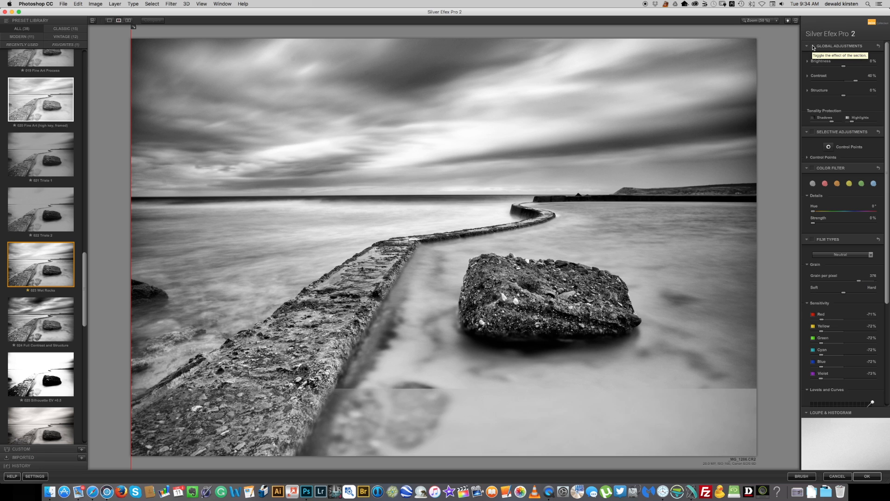
{"action": "left_click", "coordinate": [813, 47]}
{"action": "left_click", "coordinate": [813, 47]}
{"action": "left_click", "coordinate": [812, 47]}
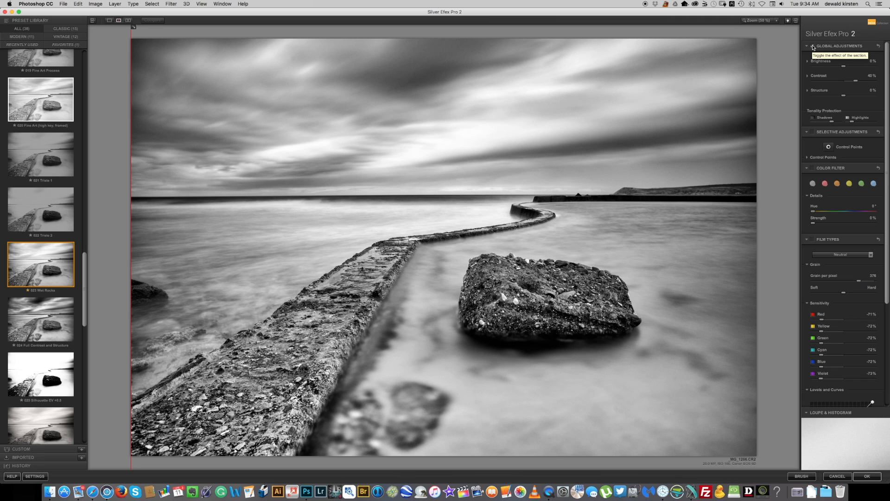
{"action": "left_click", "coordinate": [813, 47]}
{"action": "left_click", "coordinate": [813, 47]}
Lower the global Contrast to about 28% and slightly increase the shadow Tonality Protection.
{"action": "left_click", "coordinate": [856, 82]}
{"action": "left_click_drag", "start_coordinate": [856, 81], "coordinate": [852, 82]}
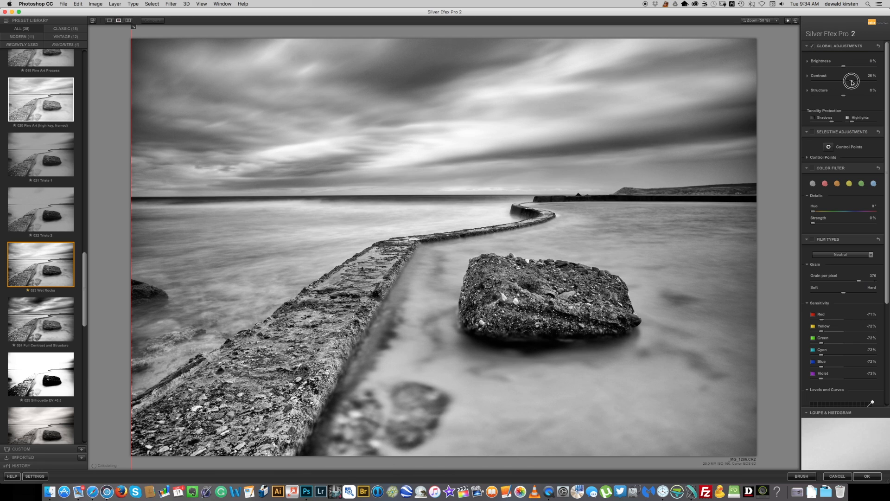
{"action": "left_click", "coordinate": [836, 123]}
{"action": "left_click_drag", "start_coordinate": [835, 123], "coordinate": [840, 124]}
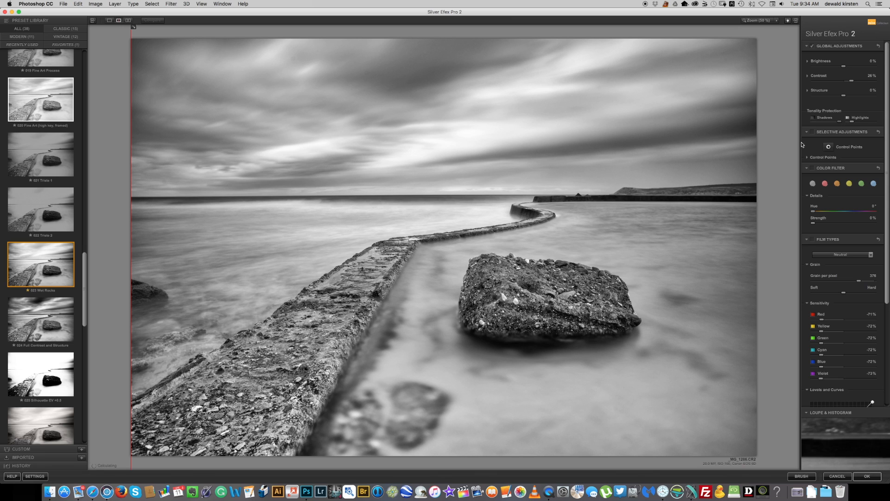
Check the effect of the reduced contrast by switching the Global Adjustments off and on.
{"action": "left_click", "coordinate": [812, 46]}
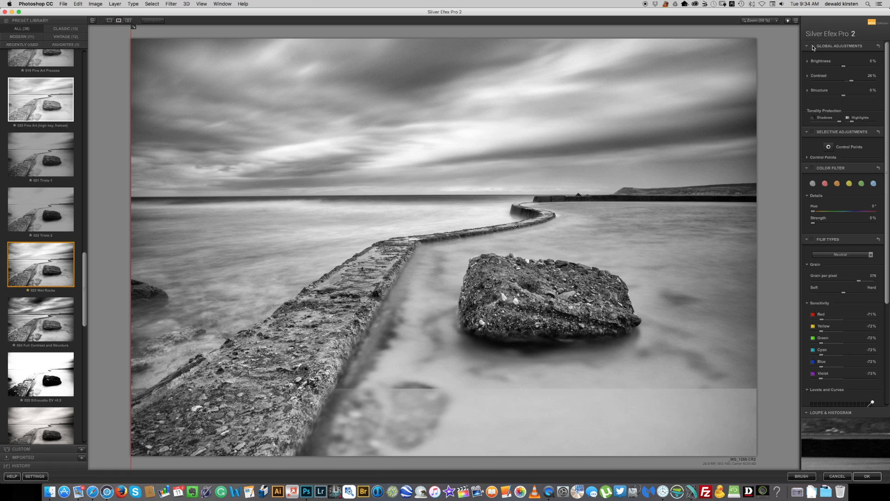
{"action": "left_click", "coordinate": [813, 46]}
{"action": "left_click", "coordinate": [812, 47]}
{"action": "left_click", "coordinate": [812, 46]}
{"action": "left_click", "coordinate": [813, 46]}
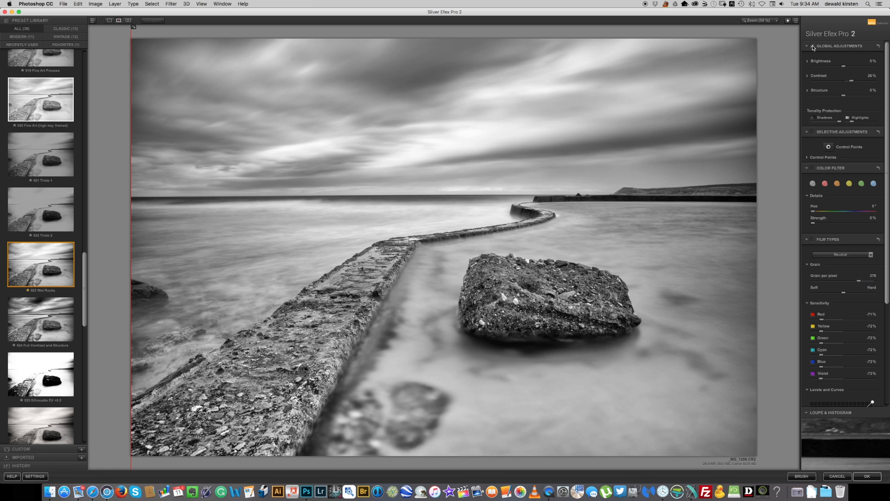
Add a control point in the shadow beneath the large rock and slightly raise its Contrast and Structure.
{"action": "left_click", "coordinate": [812, 132]}
{"action": "left_click", "coordinate": [828, 147]}
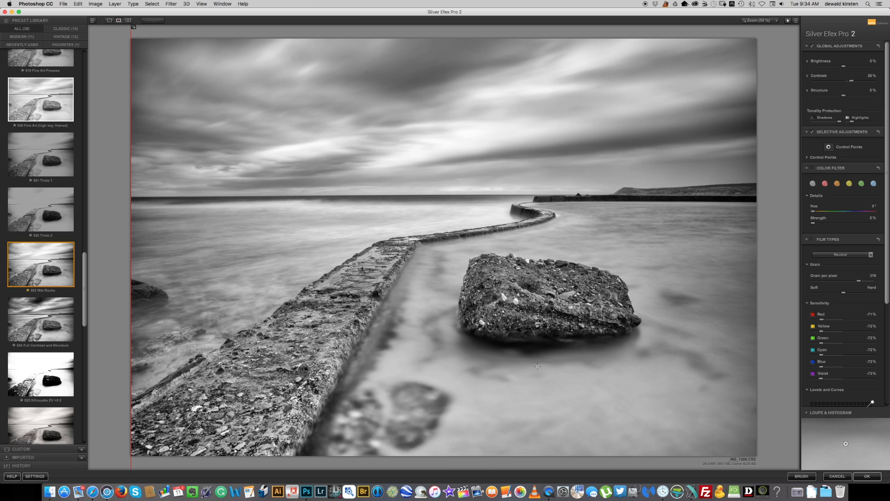
{"action": "left_click", "coordinate": [495, 342]}
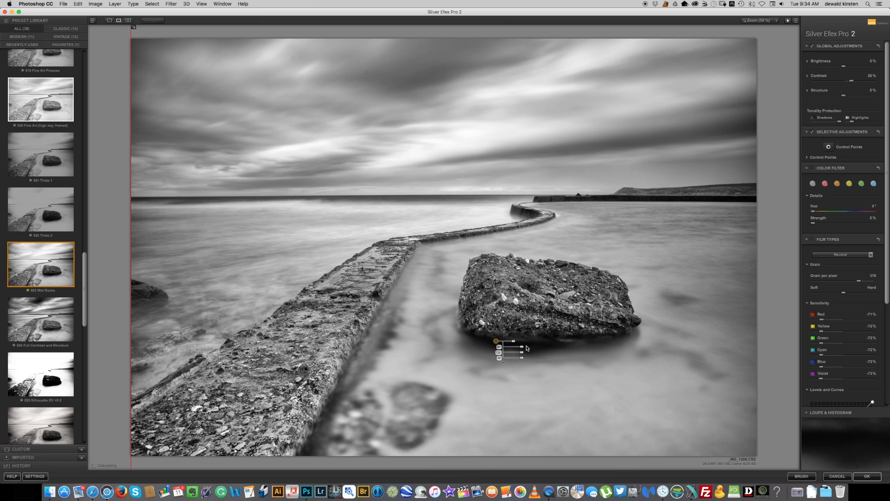
{"action": "mouse_move", "coordinate": [521, 349]}
{"action": "left_mouse_down"}
{"action": "mouse_move", "coordinate": [541, 349]}
{"action": "mouse_move", "coordinate": [522, 349]}
{"action": "left_mouse_up"}
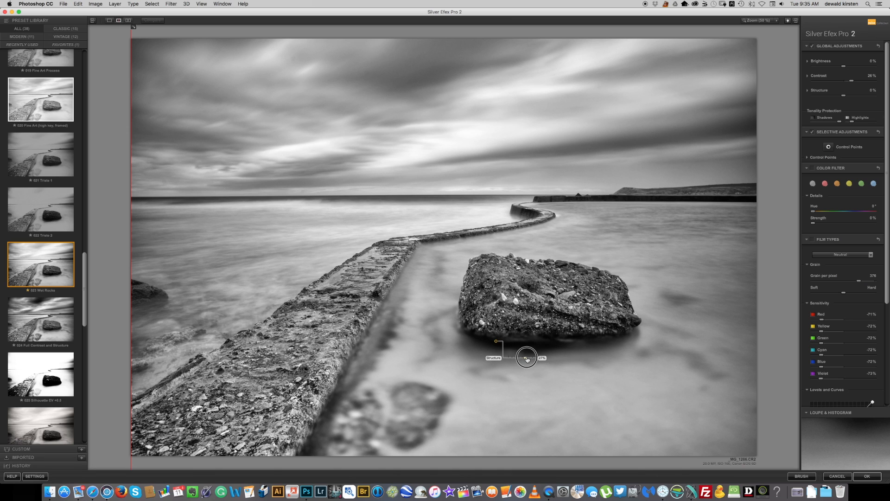
{"action": "left_click_drag", "start_coordinate": [527, 358], "coordinate": [526, 357]}
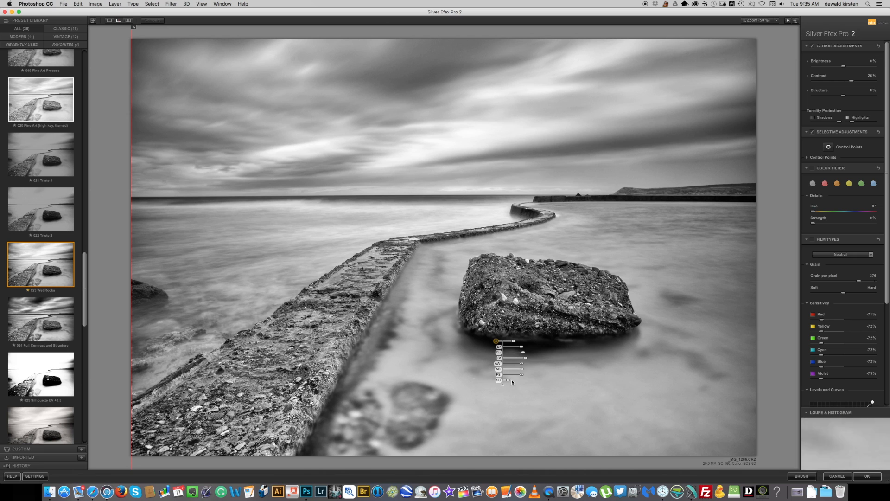
Try Selective Colorization on the rock's control point and return it to zero.
{"action": "left_click_drag", "start_coordinate": [513, 382], "coordinate": [529, 382]}
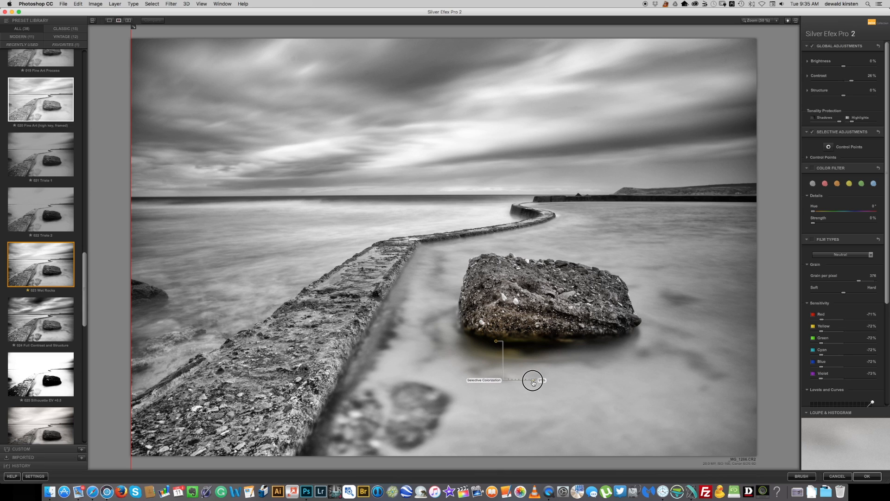
{"action": "left_click_drag", "start_coordinate": [533, 382], "coordinate": [499, 383]}
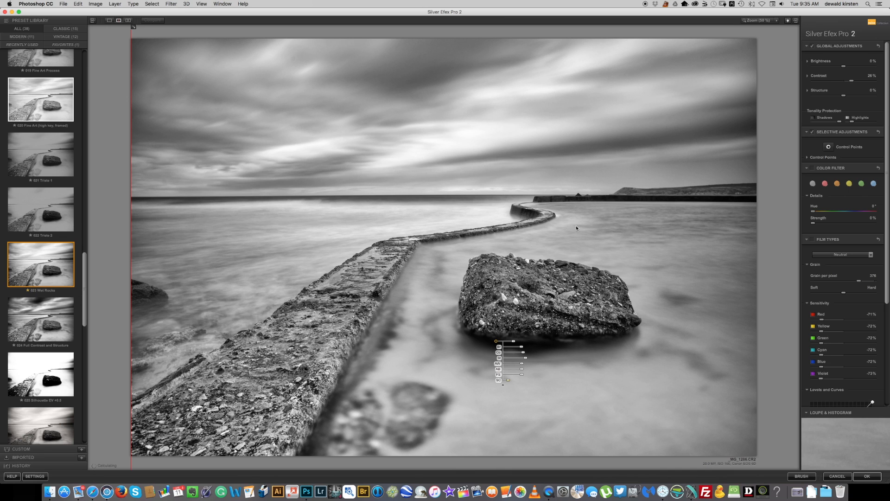
Enlarge the rock's control point to 24%, compare the Selective Adjustments off and on, and expand the list of control points.
{"action": "mouse_move", "coordinate": [514, 341]}
{"action": "left_mouse_down"}
{"action": "mouse_move", "coordinate": [527, 342]}
{"action": "mouse_move", "coordinate": [506, 342]}
{"action": "mouse_move", "coordinate": [516, 342]}
{"action": "left_mouse_up"}
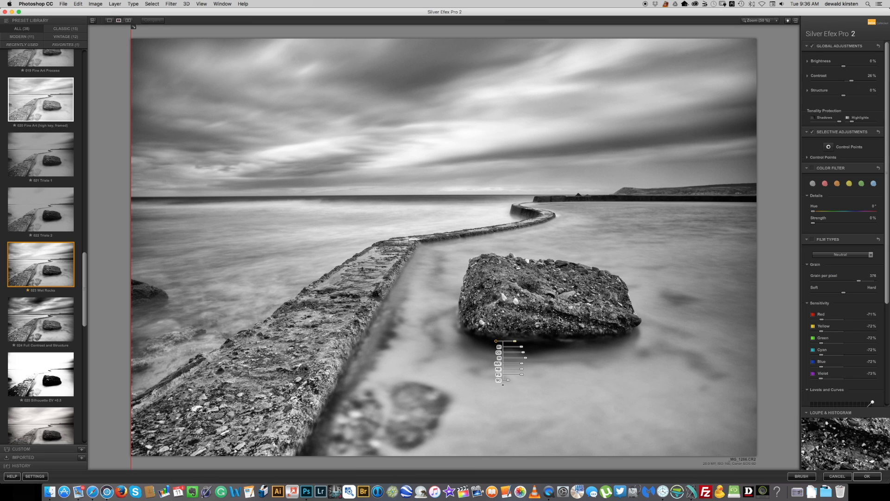
{"action": "left_click", "coordinate": [812, 132]}
{"action": "left_click", "coordinate": [812, 132]}
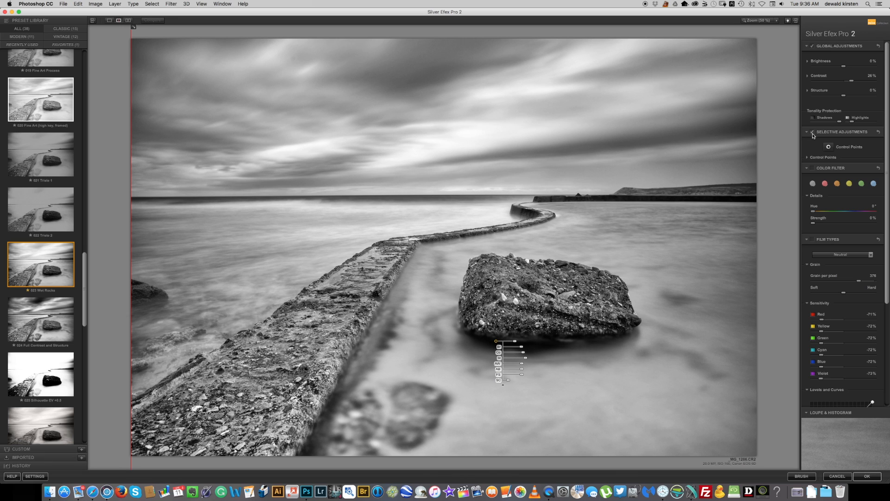
{"action": "left_click", "coordinate": [807, 158]}
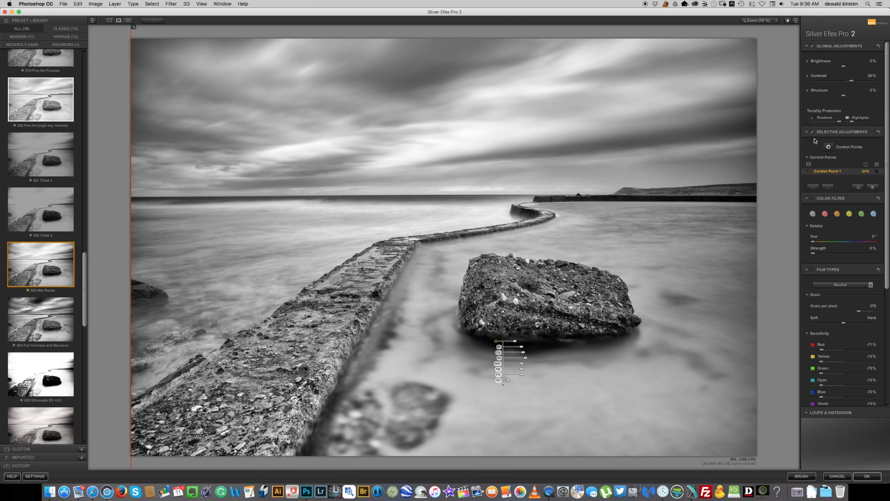
Try the red, yellow, green, orange and blue color filters on the photo, lowering the blue filter's strength to about 60%.
{"action": "left_click", "coordinate": [812, 199]}
{"action": "left_click", "coordinate": [825, 215]}
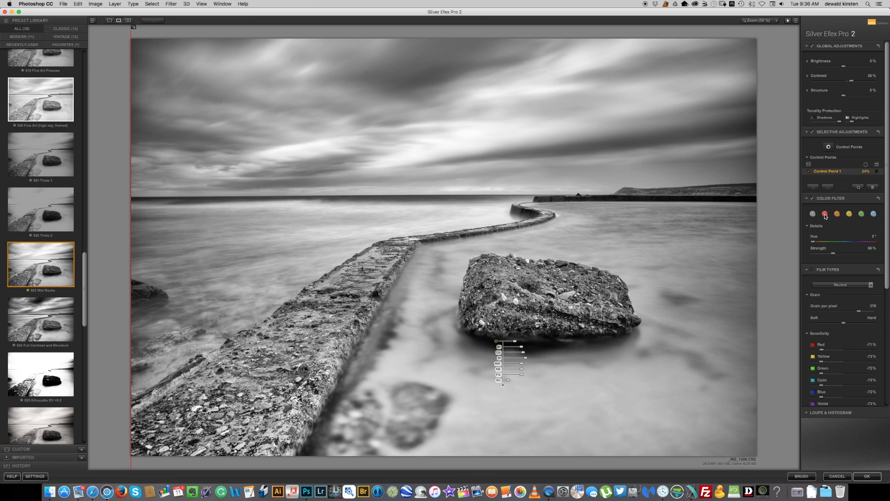
{"action": "left_click", "coordinate": [850, 215]}
{"action": "left_click", "coordinate": [862, 215]}
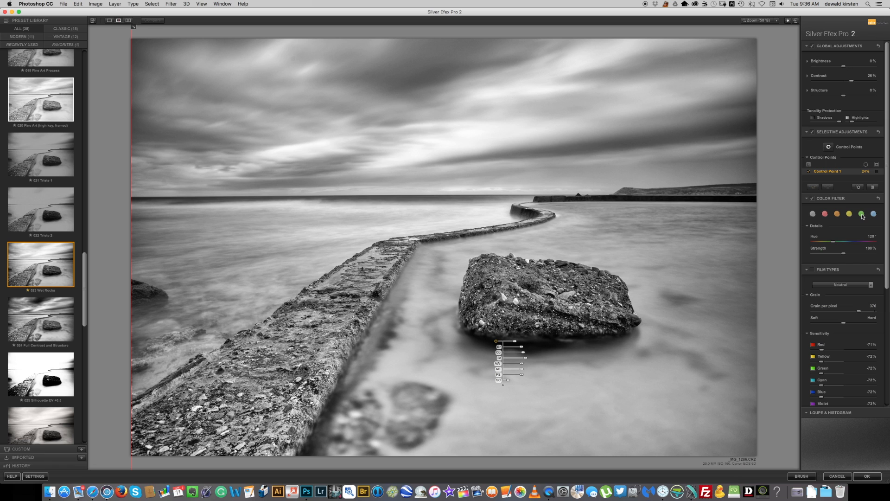
{"action": "left_click", "coordinate": [874, 215]}
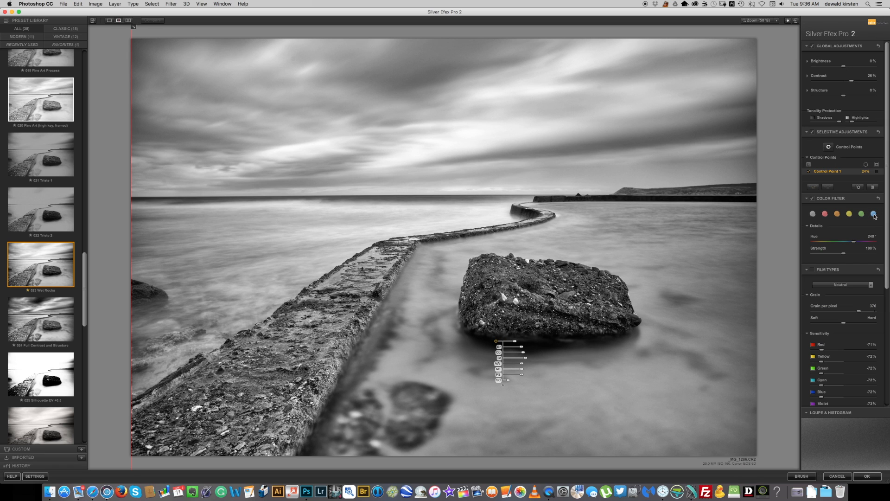
{"action": "left_click", "coordinate": [825, 214]}
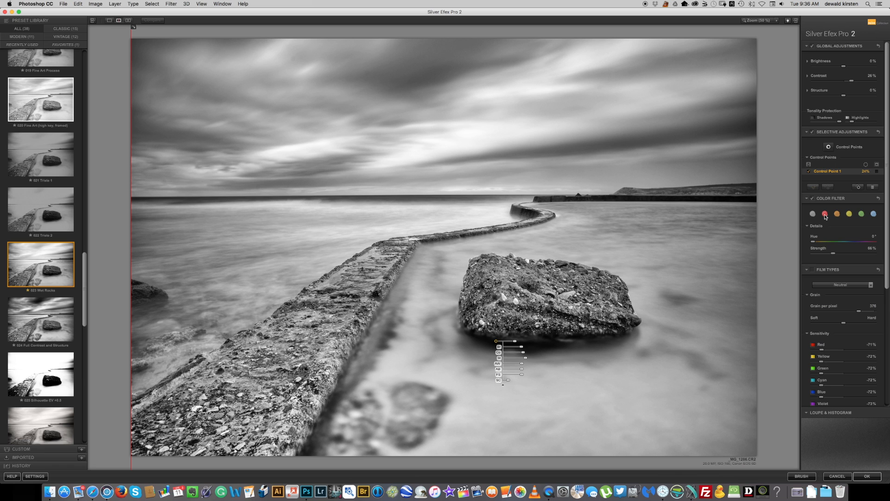
{"action": "left_click", "coordinate": [874, 214]}
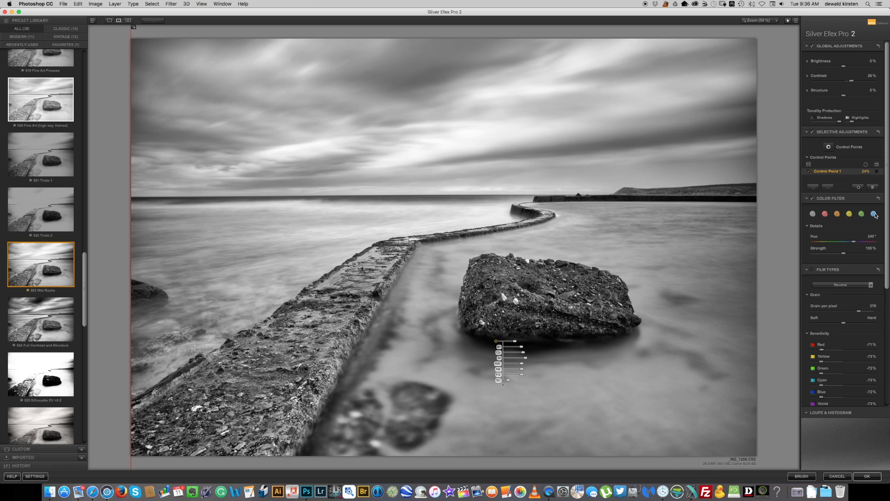
{"action": "left_click", "coordinate": [837, 214]}
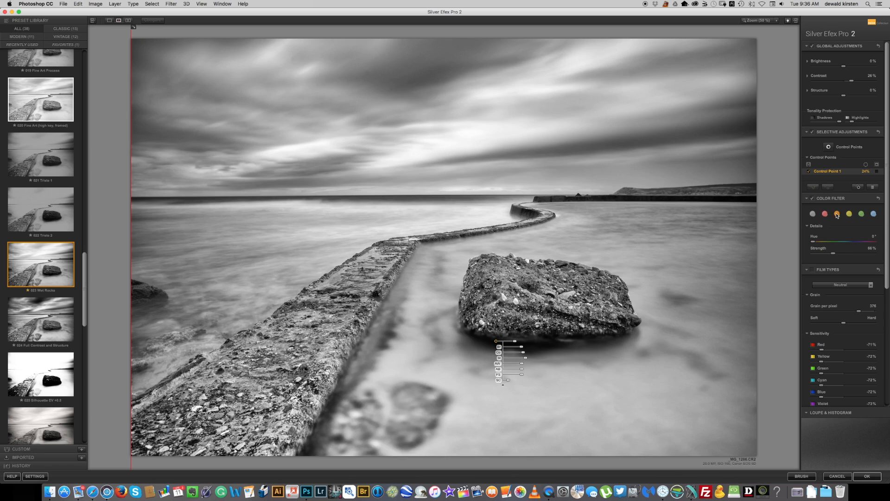
{"action": "left_click", "coordinate": [873, 214]}
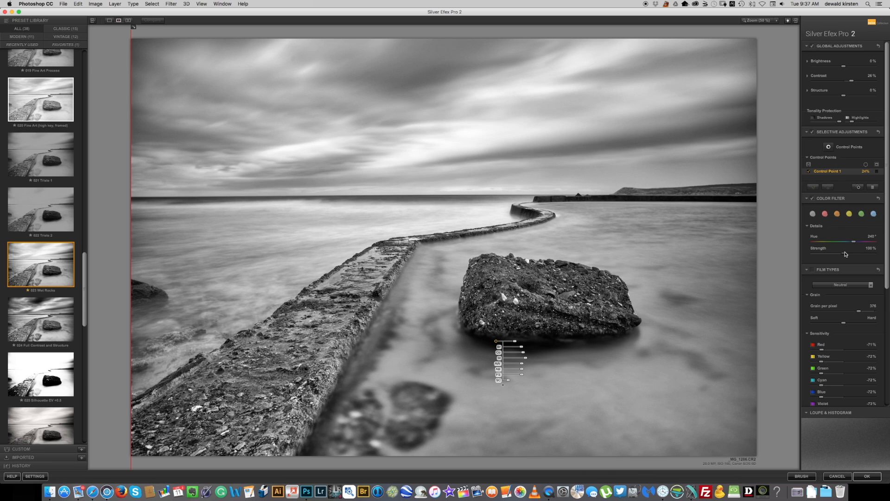
{"action": "mouse_move", "coordinate": [845, 254]}
{"action": "left_mouse_down"}
{"action": "mouse_move", "coordinate": [860, 255]}
{"action": "mouse_move", "coordinate": [832, 256]}
{"action": "left_mouse_up"}
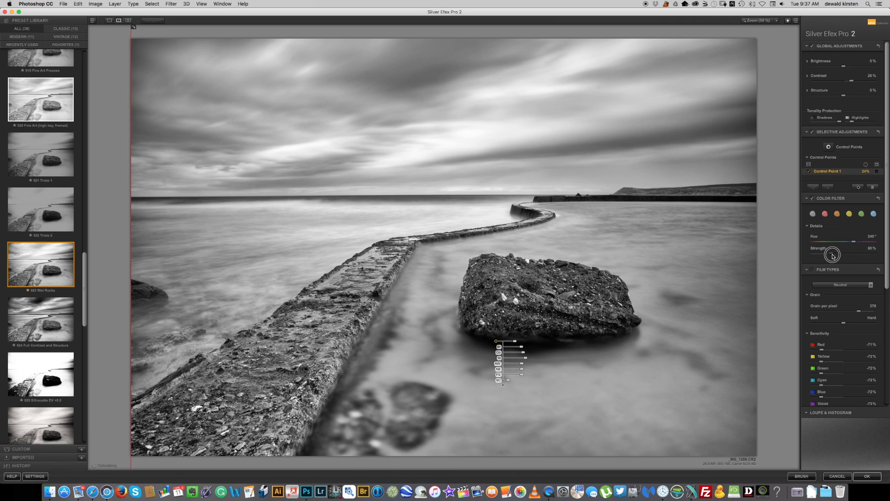
Apply the red color filter and fine-tune it to a hue of about 337° with a strength of about 66%.
{"action": "left_click", "coordinate": [824, 214]}
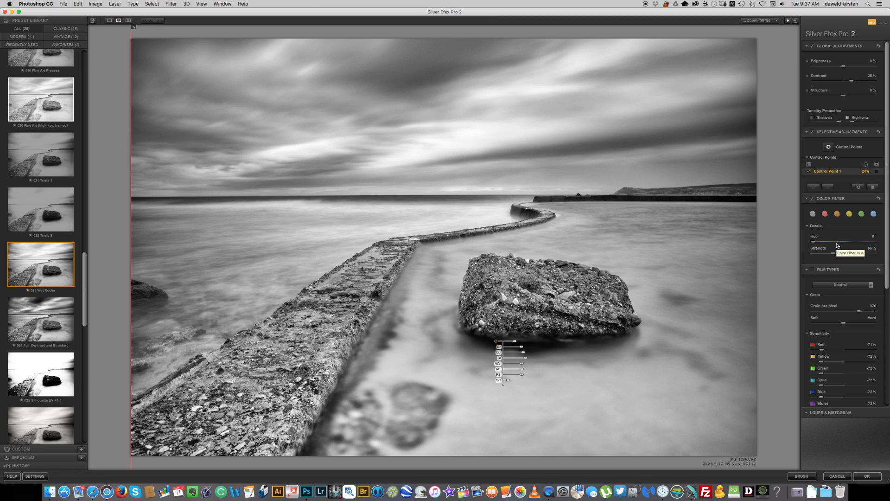
{"action": "left_click_drag", "start_coordinate": [834, 254], "coordinate": [844, 255]}
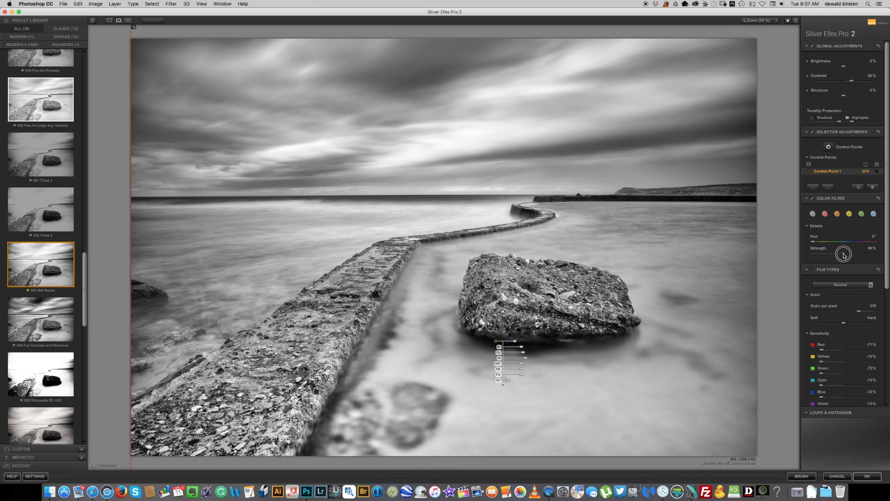
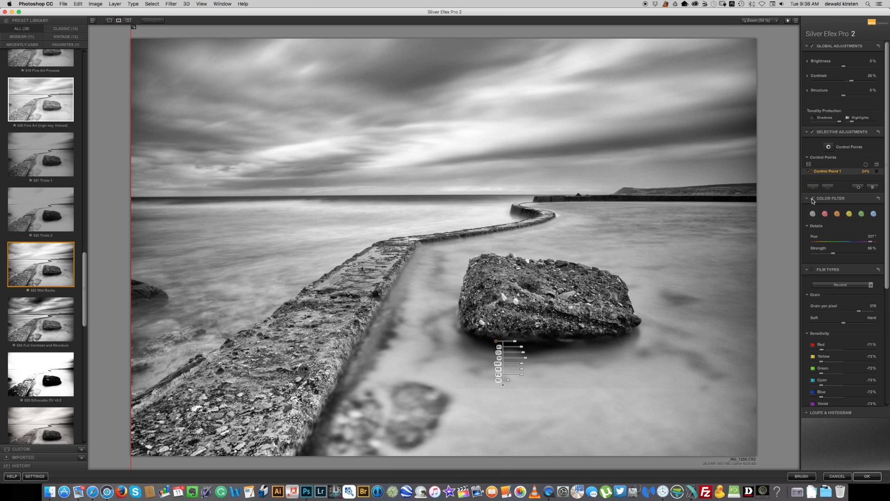
{"action": "scroll", "coordinate": [822, 271], "scroll_direction": "down", "scroll_amount": 6}
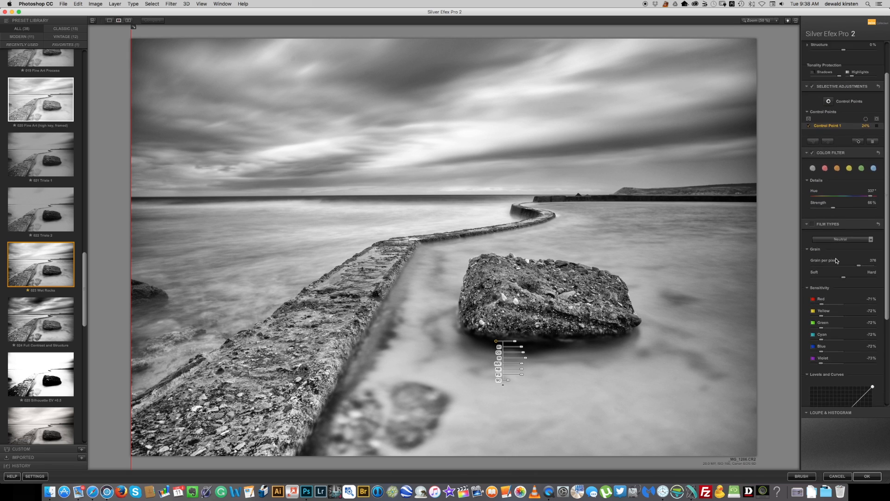
Turn on the Film Types section and compare its effect off and on.
{"action": "scroll", "coordinate": [854, 258], "scroll_direction": "down", "scroll_amount": 1}
{"action": "left_click", "coordinate": [812, 106]}
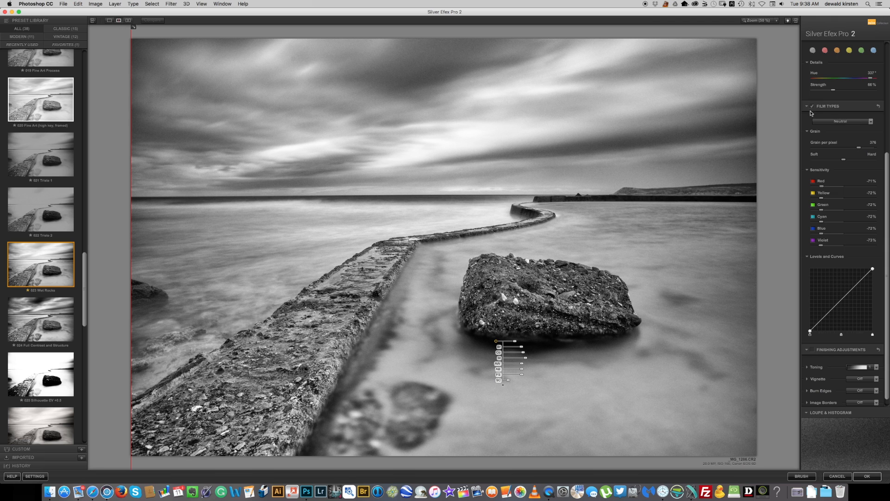
{"action": "left_click", "coordinate": [813, 107]}
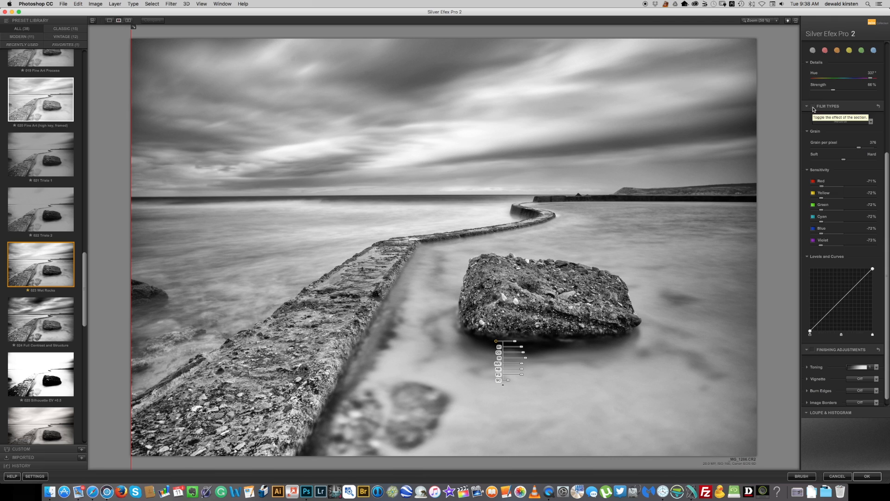
{"action": "left_click", "coordinate": [812, 107]}
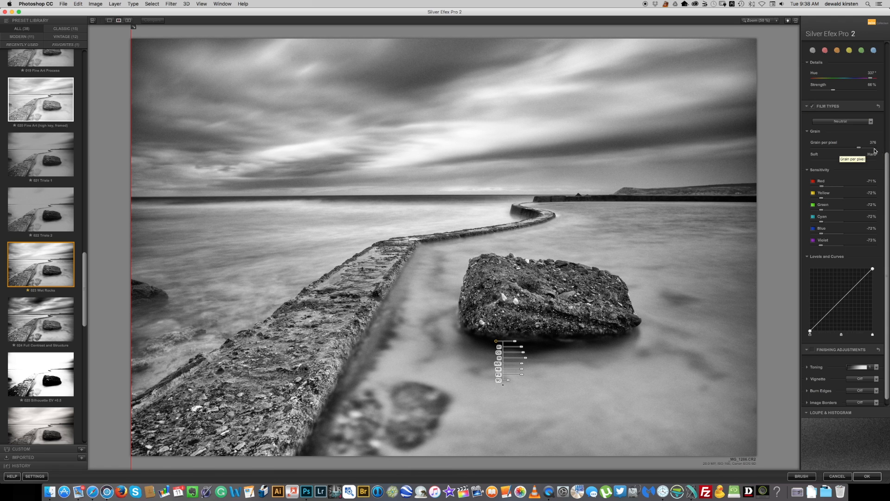
Try heavy grain, set the grain per pixel to 500, adjust its hardness slightly, and compare the Film Types effect off and on.
{"action": "left_click_drag", "start_coordinate": [860, 149], "coordinate": [805, 149]}
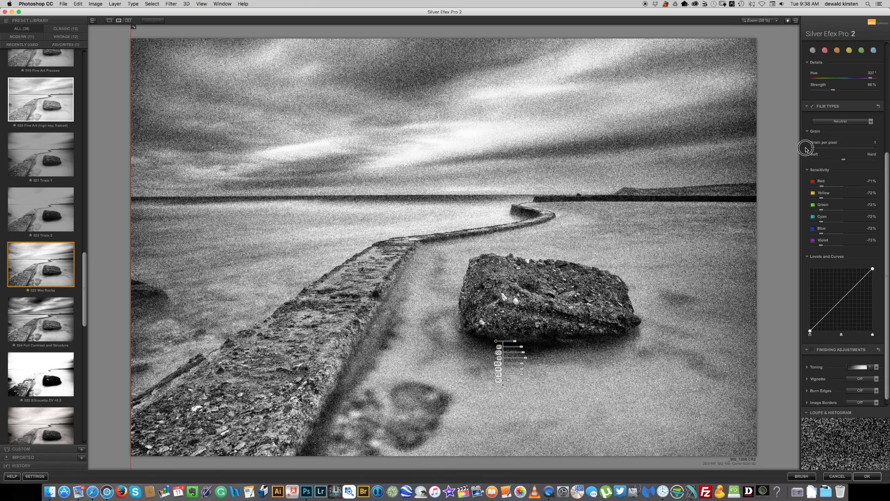
{"action": "left_click_drag", "start_coordinate": [806, 149], "coordinate": [845, 151]}
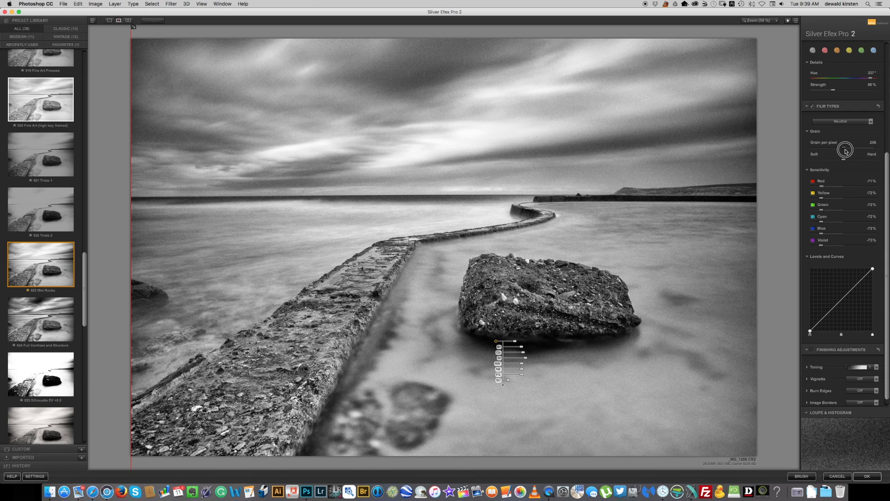
{"action": "left_click_drag", "start_coordinate": [846, 151], "coordinate": [885, 150]}
{"action": "left_click_drag", "start_coordinate": [844, 161], "coordinate": [883, 148]}
{"action": "left_click_drag", "start_coordinate": [867, 162], "coordinate": [848, 163]}
{"action": "left_click", "coordinate": [811, 107]}
{"action": "left_click", "coordinate": [811, 107]}
Reset the red, yellow, green, cyan, blue and violet film sensitivities to 0%.
{"action": "left_click_drag", "start_coordinate": [823, 186], "coordinate": [843, 186]}
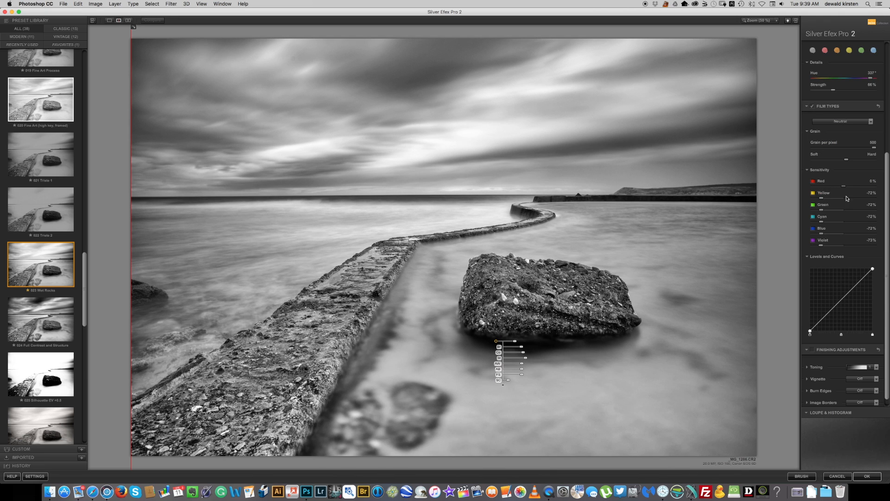
{"action": "double_click", "coordinate": [822, 197]}
{"action": "double_click", "coordinate": [821, 210]}
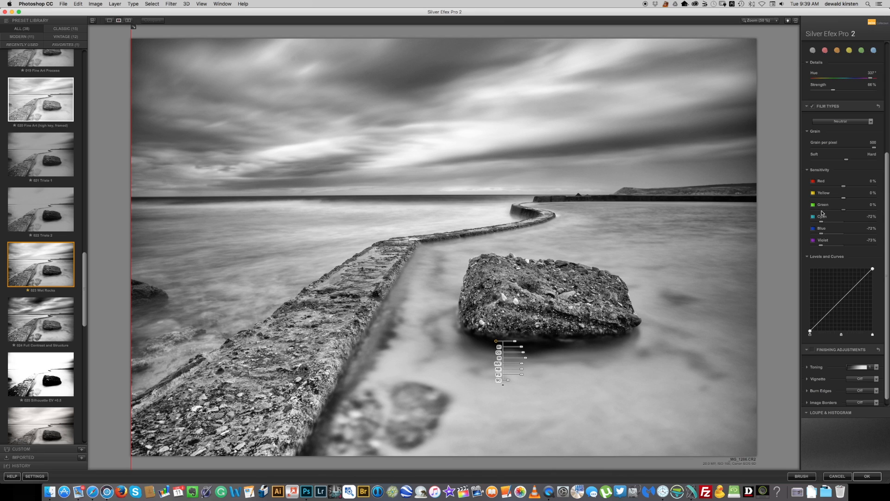
{"action": "double_click", "coordinate": [822, 222]}
{"action": "double_click", "coordinate": [821, 233]}
{"action": "double_click", "coordinate": [821, 246]}
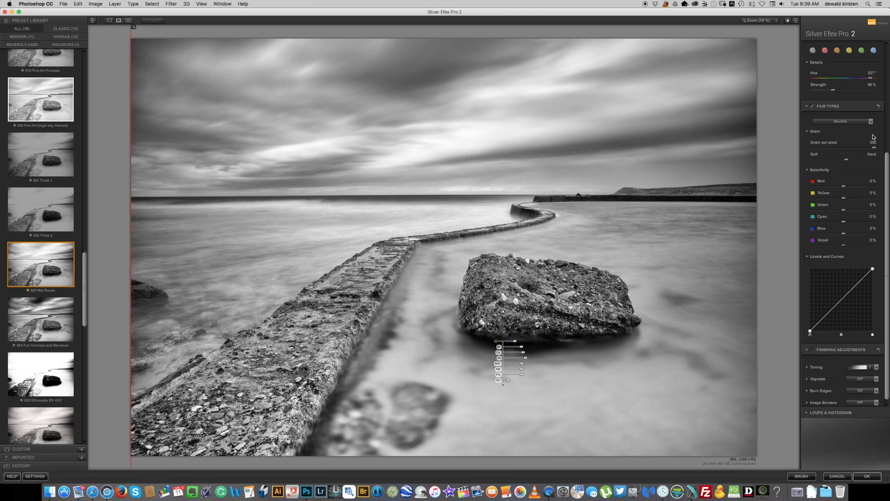
Try film sensitivities of about -46% red, 32% yellow, -37% green, -66% cyan, -58% blue and 7% violet.
{"action": "left_click_drag", "start_coordinate": [844, 188], "coordinate": [844, 189]}
{"action": "left_click_drag", "start_coordinate": [844, 188], "coordinate": [833, 189]}
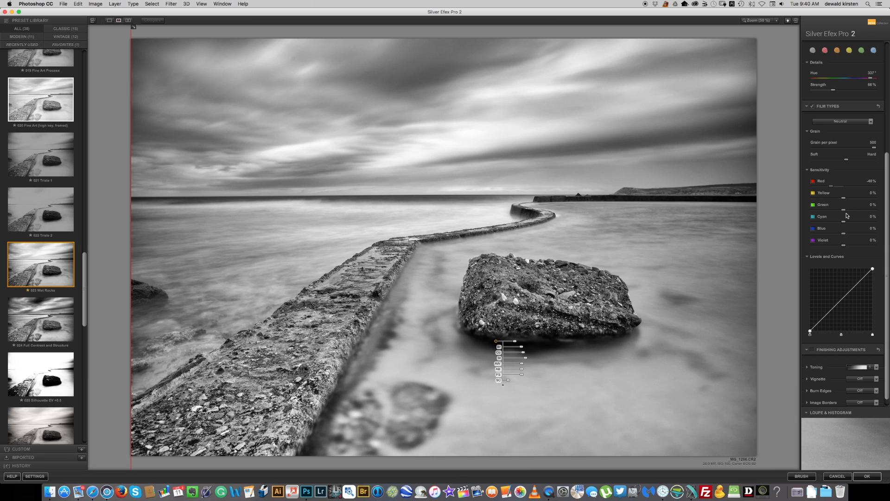
{"action": "left_click_drag", "start_coordinate": [844, 212], "coordinate": [805, 212]}
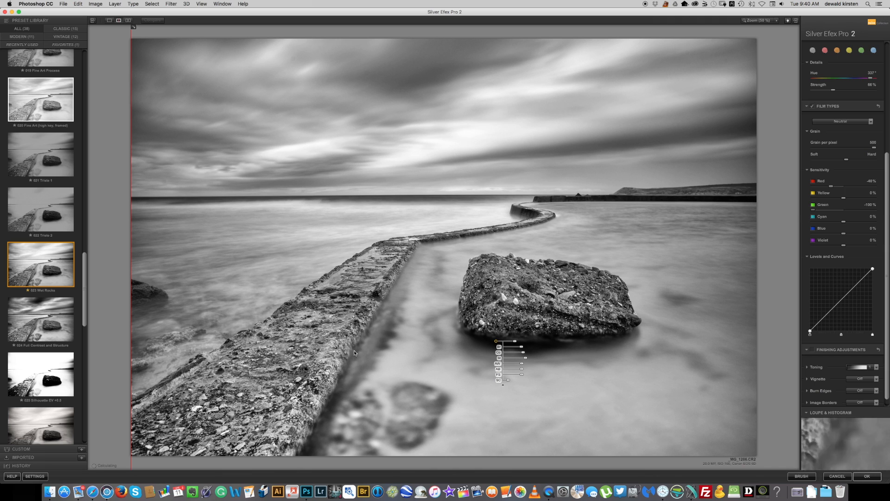
{"action": "left_click_drag", "start_coordinate": [821, 212], "coordinate": [842, 221]}
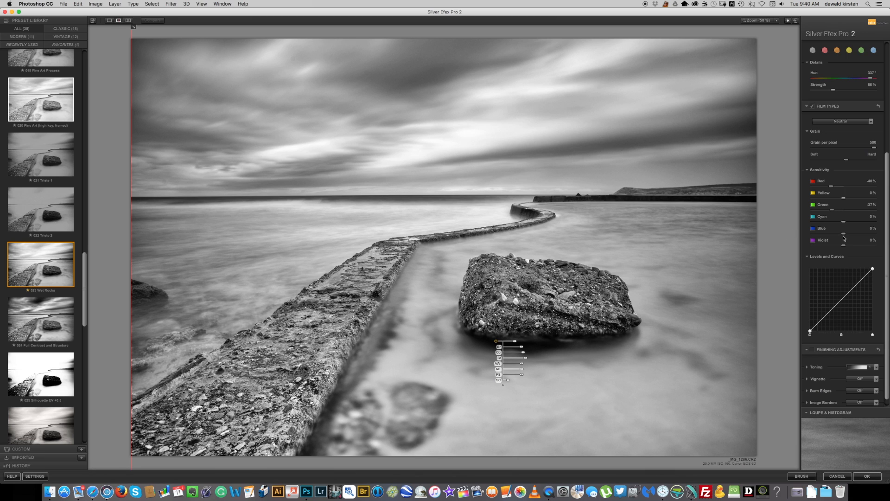
{"action": "left_click", "coordinate": [844, 235]}
{"action": "mouse_move", "coordinate": [844, 236]}
{"action": "left_mouse_down"}
{"action": "mouse_move", "coordinate": [785, 235]}
{"action": "mouse_move", "coordinate": [860, 235]}
{"action": "mouse_move", "coordinate": [826, 235]}
{"action": "mouse_move", "coordinate": [825, 222]}
{"action": "mouse_move", "coordinate": [863, 215]}
{"action": "mouse_move", "coordinate": [804, 225]}
{"action": "mouse_move", "coordinate": [821, 222]}
{"action": "mouse_move", "coordinate": [842, 243]}
{"action": "mouse_move", "coordinate": [825, 248]}
{"action": "mouse_move", "coordinate": [874, 245]}
{"action": "mouse_move", "coordinate": [792, 247]}
{"action": "mouse_move", "coordinate": [869, 245]}
{"action": "mouse_move", "coordinate": [848, 247]}
{"action": "left_mouse_up"}
{"action": "mouse_move", "coordinate": [843, 198]}
{"action": "left_mouse_down"}
{"action": "mouse_move", "coordinate": [823, 199]}
{"action": "mouse_move", "coordinate": [851, 199]}
{"action": "left_mouse_up"}
Try reshaping the shadow end of the tone curve and restore the straight line.
{"action": "scroll", "coordinate": [843, 301], "scroll_direction": "down", "scroll_amount": 2}
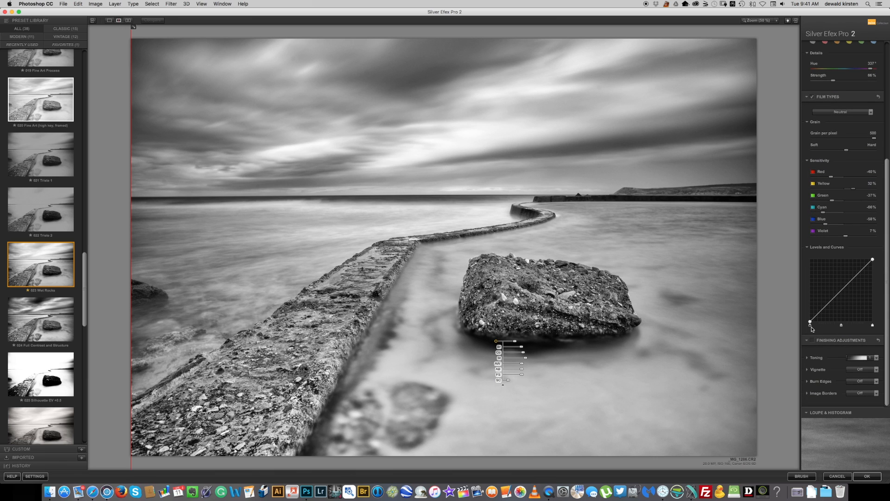
{"action": "left_click_drag", "start_coordinate": [811, 328], "coordinate": [823, 305]}
{"action": "double_click", "coordinate": [824, 304]}
Preview film types such as Ilford XP2 Super 400 and reapply Neutral to reset the color sensitivities.
{"action": "left_click", "coordinate": [870, 112]}
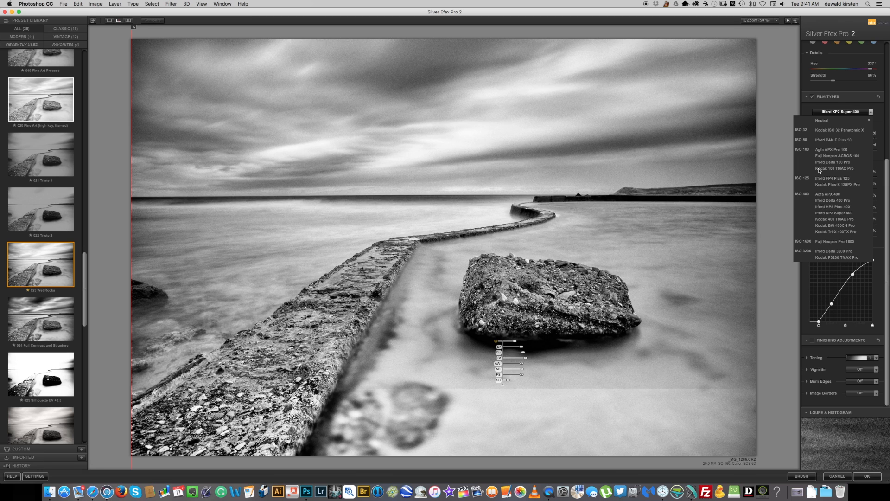
{"action": "left_click", "coordinate": [822, 120]}
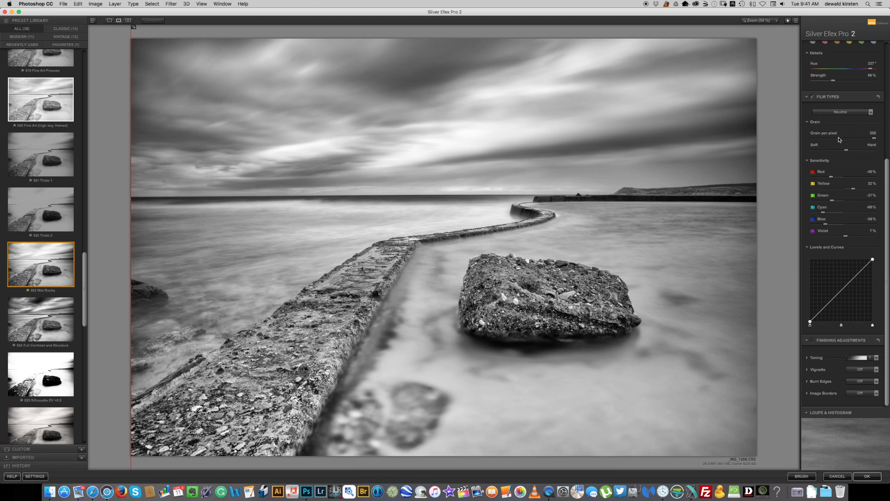
{"action": "left_click", "coordinate": [868, 113]}
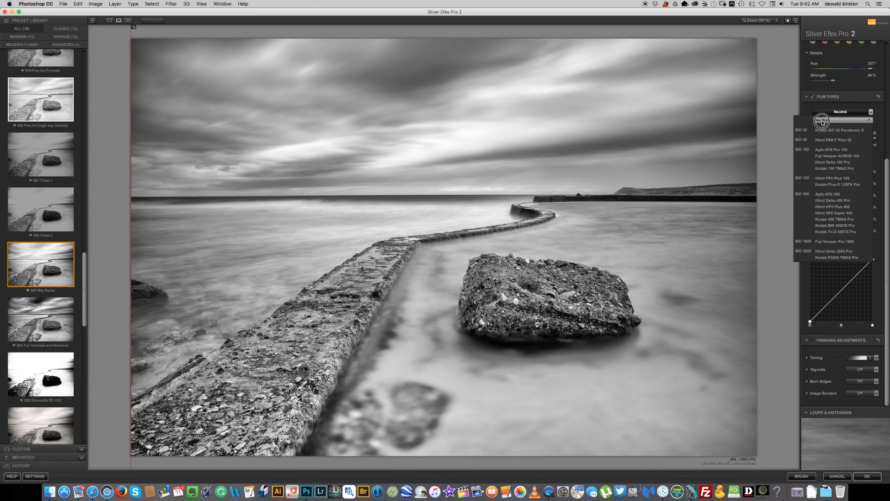
{"action": "left_click", "coordinate": [822, 121]}
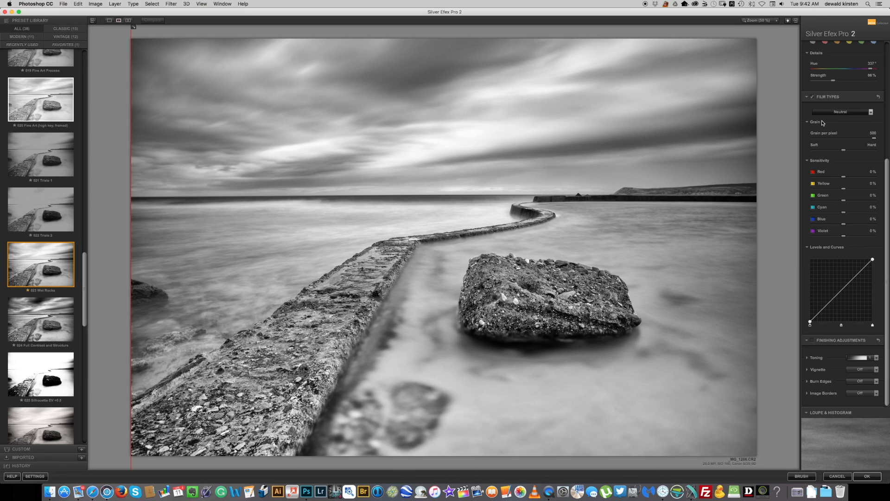
Turn on the Finishing Adjustments, preview the vignette presets and apply Lens Falloff 2.
{"action": "left_click", "coordinate": [813, 341]}
{"action": "left_click", "coordinate": [876, 369]}
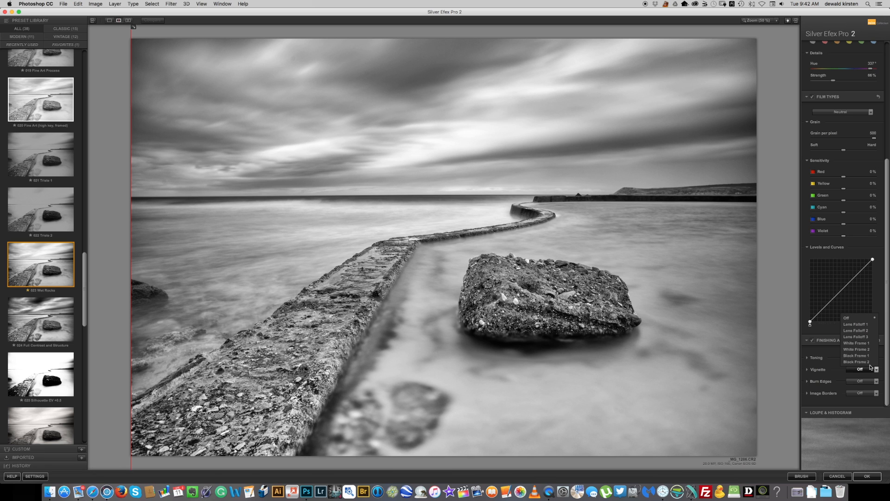
{"action": "left_click", "coordinate": [863, 361]}
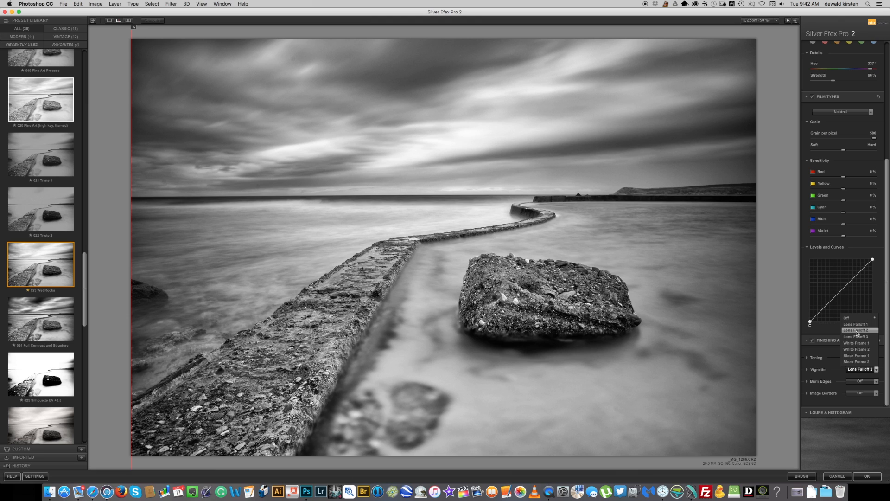
{"action": "left_click", "coordinate": [857, 332]}
Preview the toning presets, try Selenium toning 5, and compare the Finishing Adjustments off and on.
{"action": "left_click", "coordinate": [876, 359]}
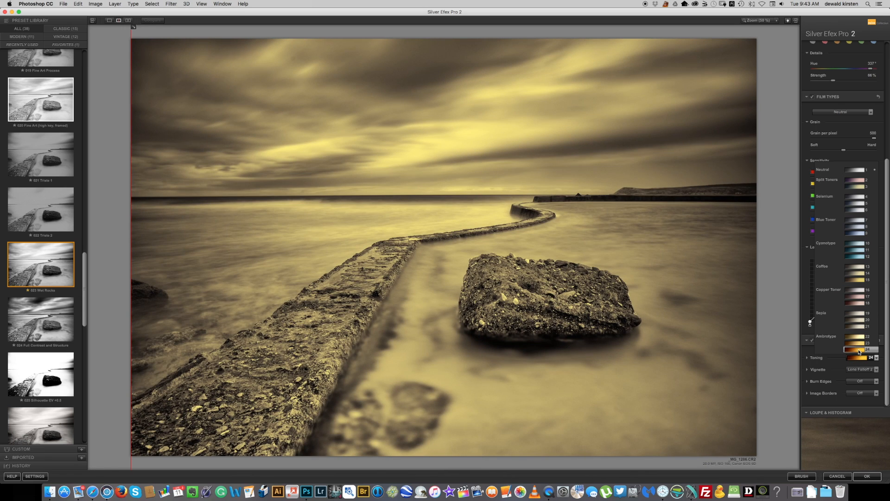
{"action": "left_click", "coordinate": [855, 202]}
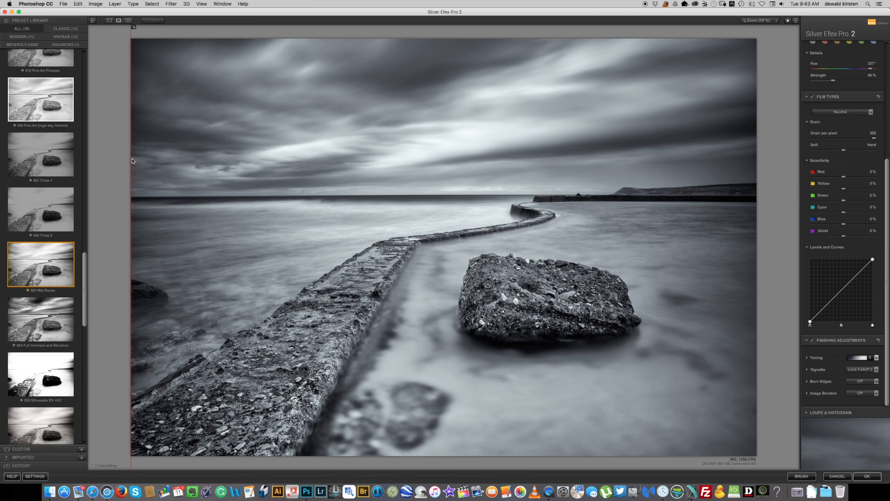
{"action": "left_click", "coordinate": [812, 341]}
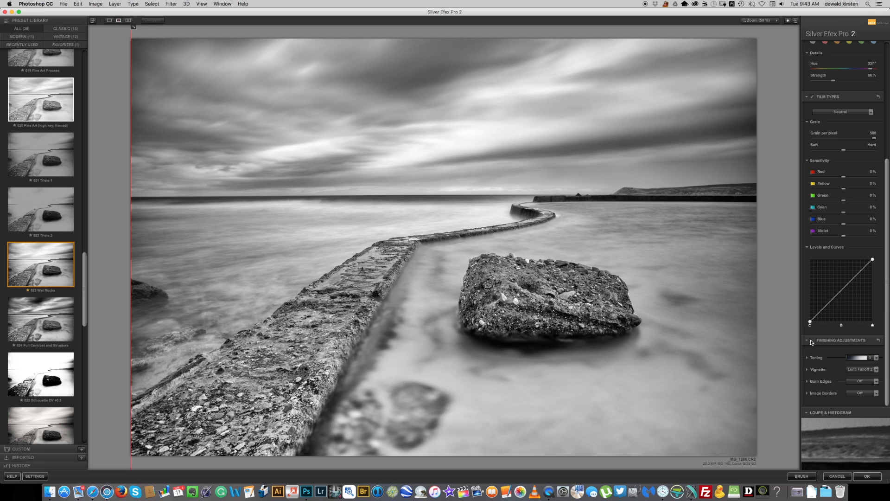
{"action": "left_click", "coordinate": [812, 341]}
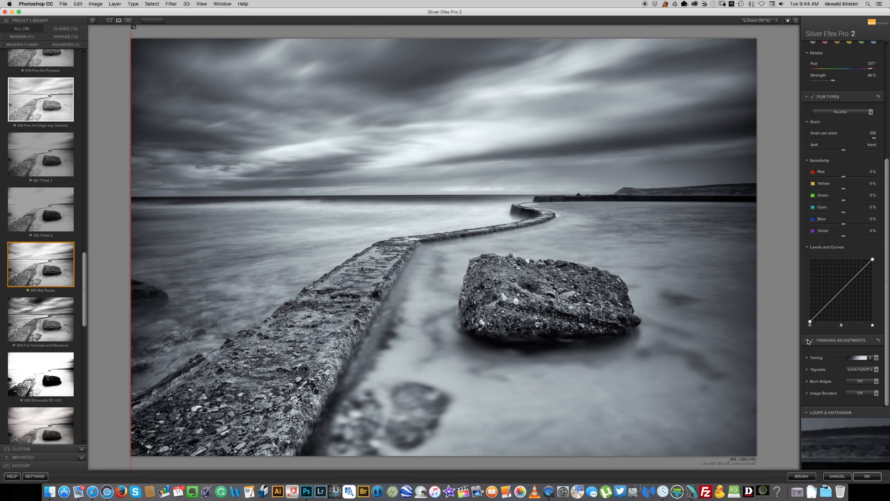
Apply Blue Toner 7 to the photo and burn its edges with the All Edges 2 preset.
{"action": "left_click", "coordinate": [876, 360]}
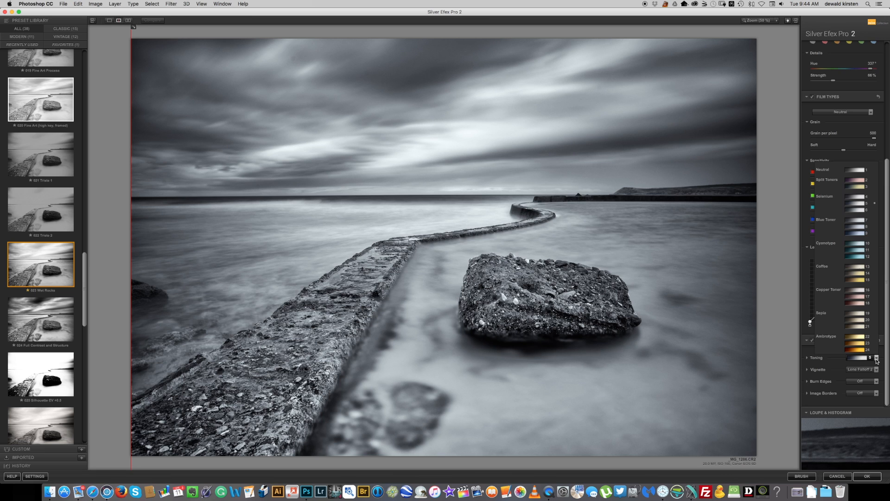
{"action": "left_click", "coordinate": [855, 221]}
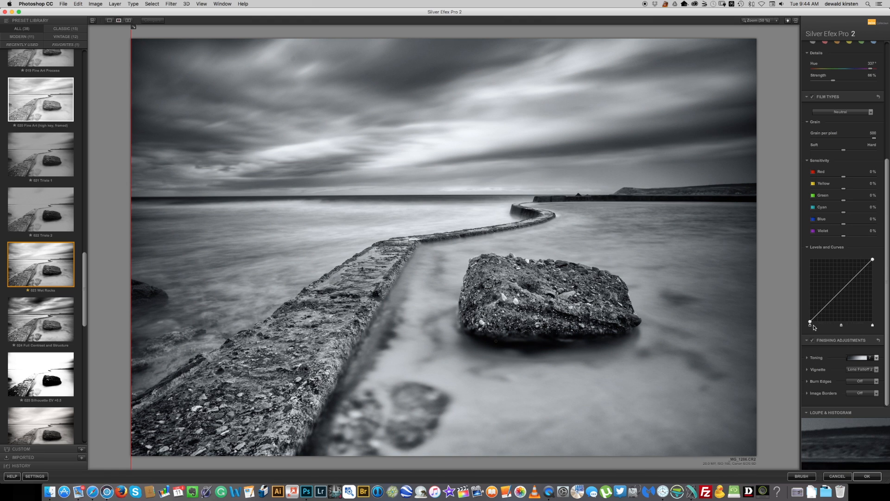
{"action": "left_click", "coordinate": [876, 383]}
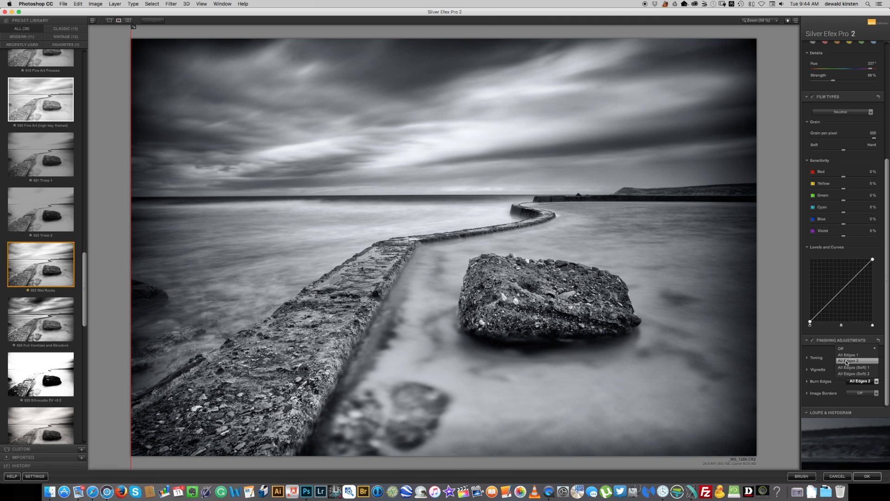
{"action": "left_click", "coordinate": [844, 361]}
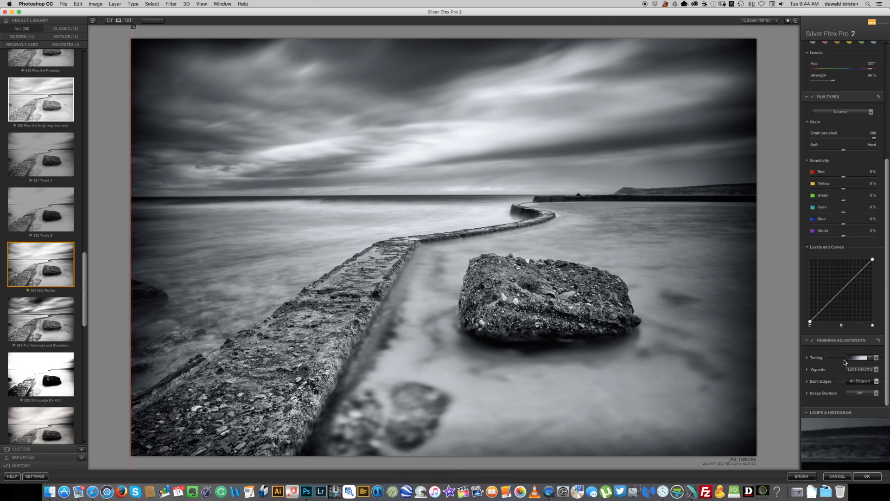
Try image borders such as Type 10 and Type 1, and turn the image border off.
{"action": "left_click", "coordinate": [875, 394]}
{"action": "left_click", "coordinate": [863, 385]}
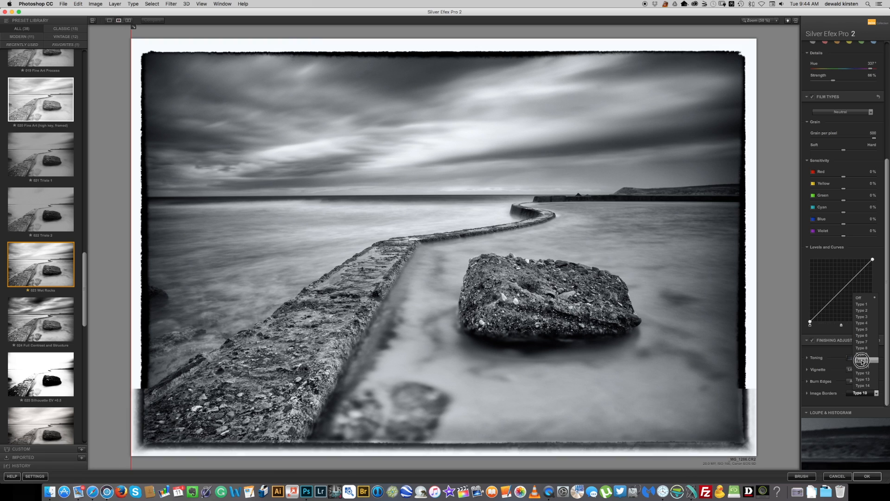
{"action": "left_click", "coordinate": [862, 361]}
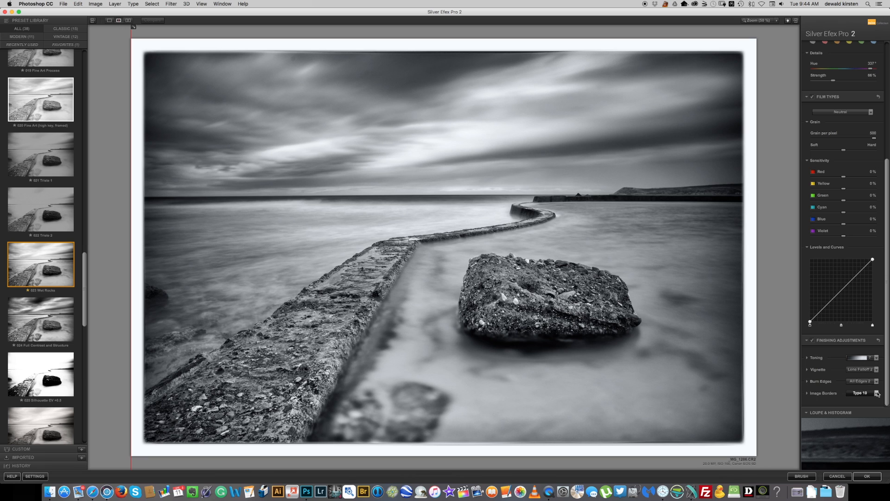
{"action": "left_click", "coordinate": [861, 392]}
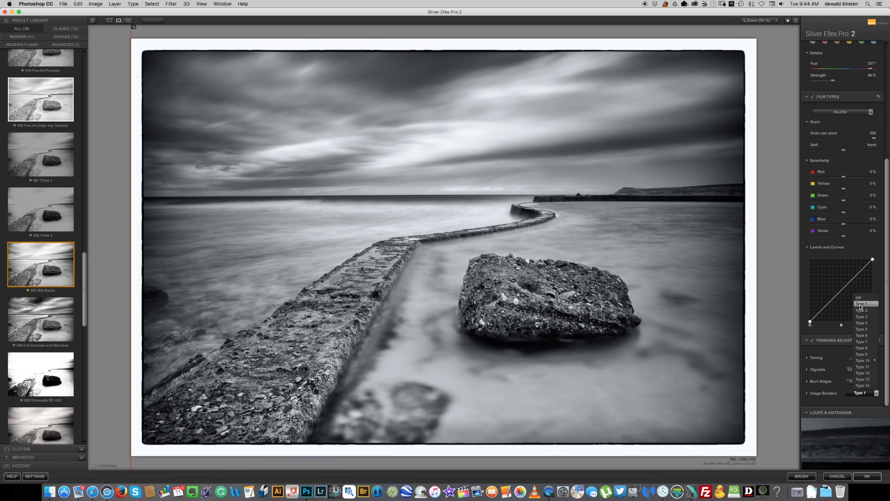
{"action": "left_click", "coordinate": [859, 297]}
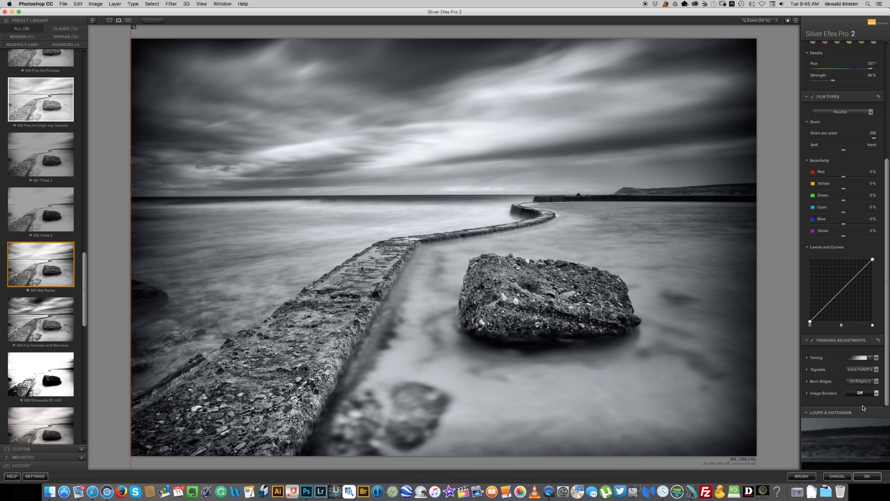
Examine the histogram's tonal zones and check the before-and-after split line on the photo.
{"action": "mouse_move", "coordinate": [860, 421]}
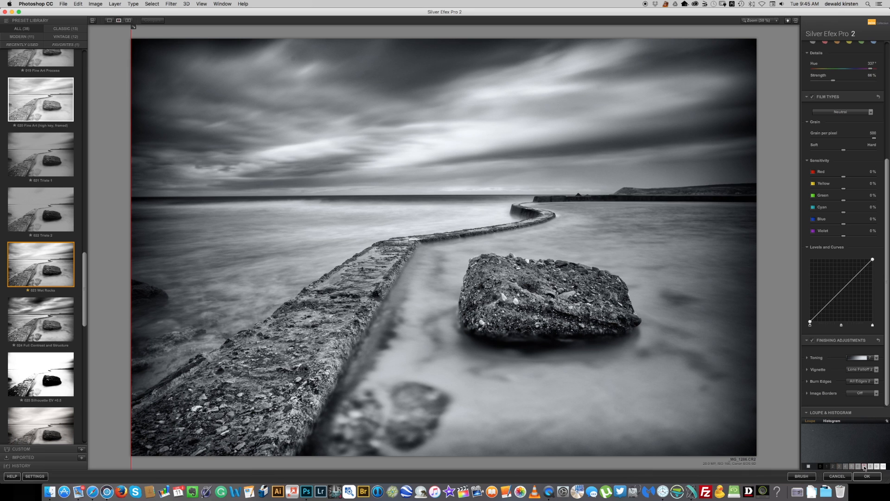
{"action": "left_click", "coordinate": [833, 466]}
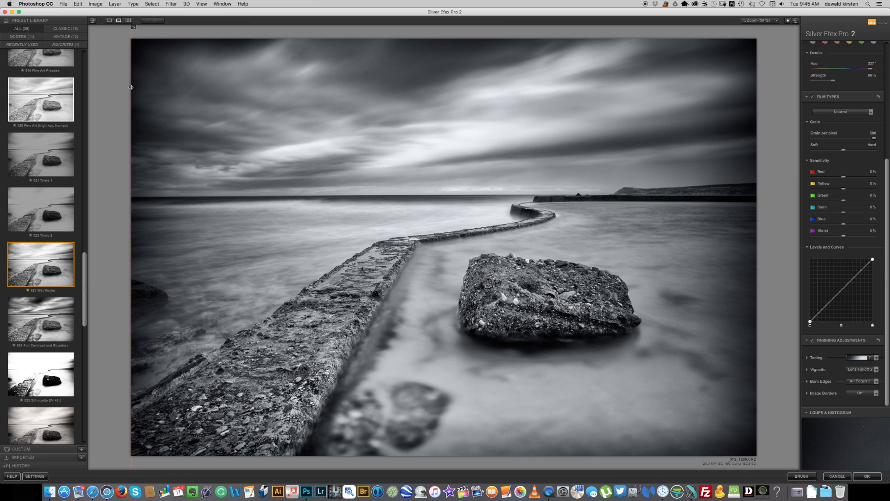
{"action": "mouse_move", "coordinate": [131, 87]}
{"action": "left_mouse_down"}
{"action": "mouse_move", "coordinate": [884, 65]}
{"action": "mouse_move", "coordinate": [427, 69]}
{"action": "mouse_move", "coordinate": [153, 54]}
{"action": "mouse_move", "coordinate": [348, 70]}
{"action": "mouse_move", "coordinate": [469, 90]}
{"action": "mouse_move", "coordinate": [201, 65]}
{"action": "mouse_move", "coordinate": [490, 103]}
{"action": "mouse_move", "coordinate": [221, 67]}
{"action": "mouse_move", "coordinate": [647, 98]}
{"action": "mouse_move", "coordinate": [266, 87]}
{"action": "mouse_move", "coordinate": [512, 103]}
{"action": "mouse_move", "coordinate": [666, 99]}
{"action": "mouse_move", "coordinate": [179, 88]}
{"action": "mouse_move", "coordinate": [668, 118]}
{"action": "mouse_move", "coordinate": [131, 86]}
{"action": "left_mouse_up"}
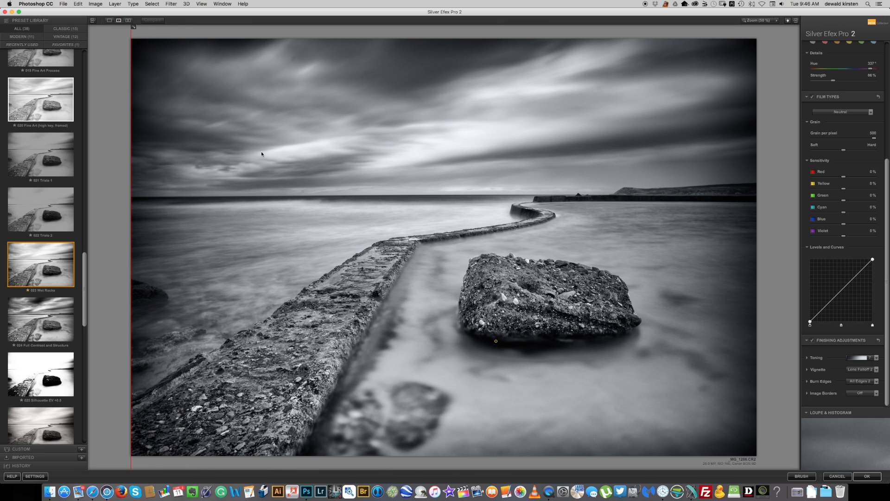
Apply the black and white conversion and remove small spots from the sky with the content-aware Spot Healing Brush.
{"action": "left_click", "coordinate": [867, 478]}
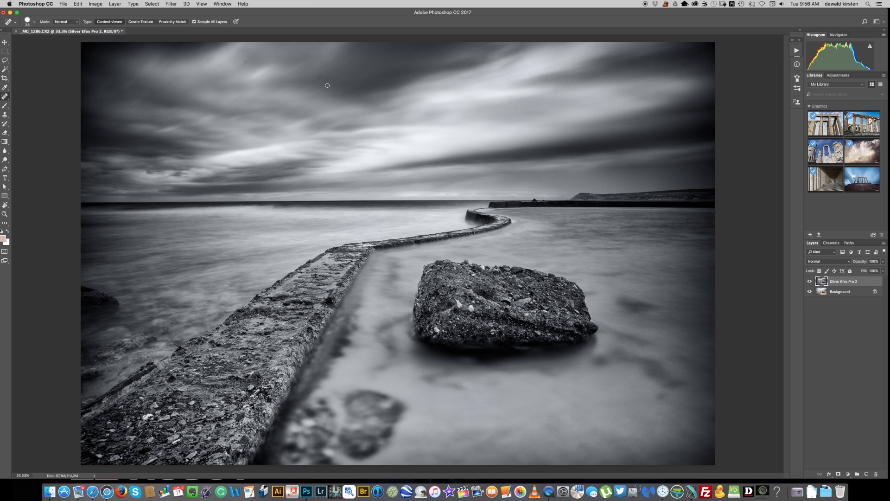
{"action": "left_click", "coordinate": [244, 60]}
{"action": "left_click", "coordinate": [316, 74]}
{"action": "left_click", "coordinate": [556, 95]}
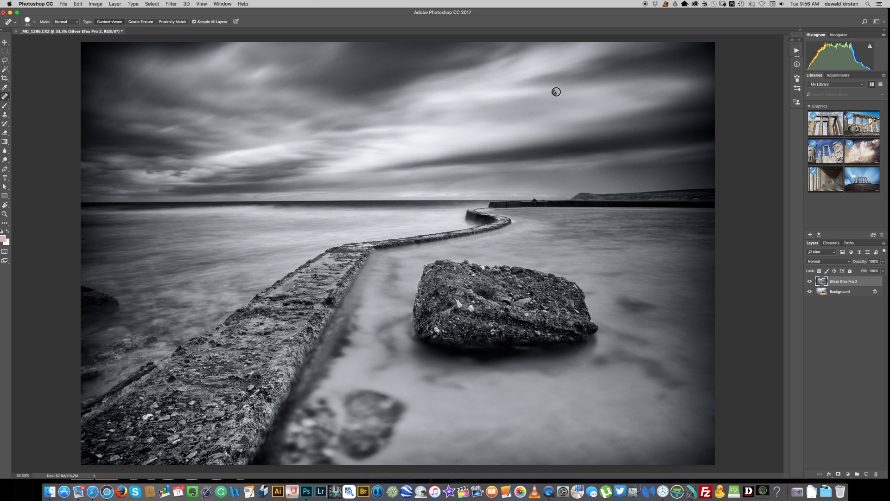